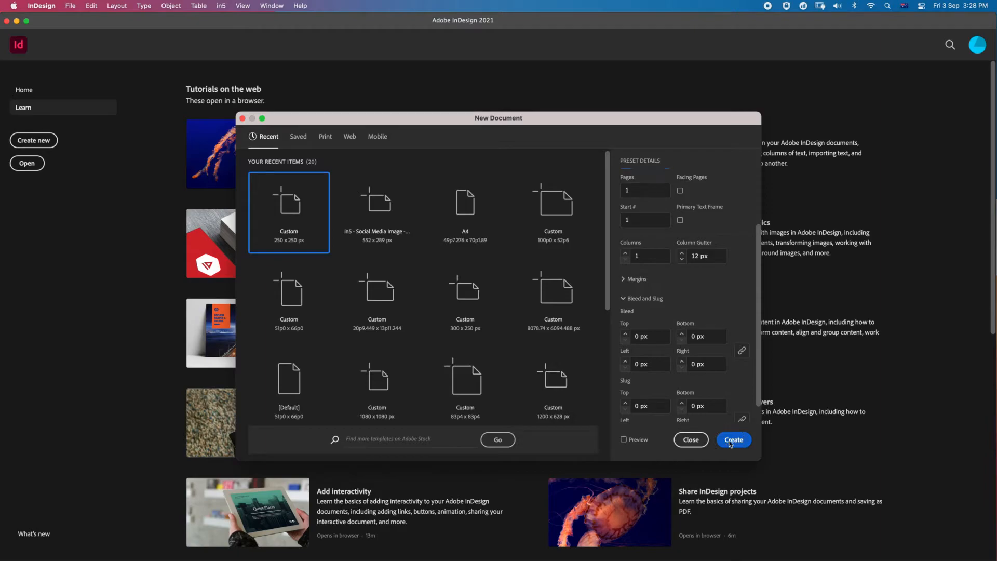
Create the new single-page document with zero bleed and add a second page to it
{"action": "left_click", "coordinate": [730, 443]}
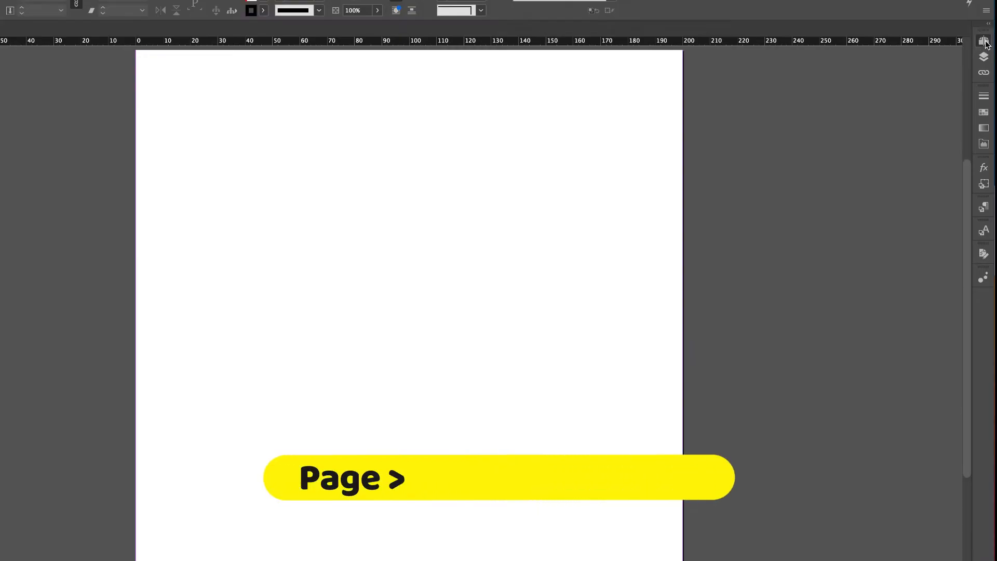
{"action": "left_click", "coordinate": [988, 77]}
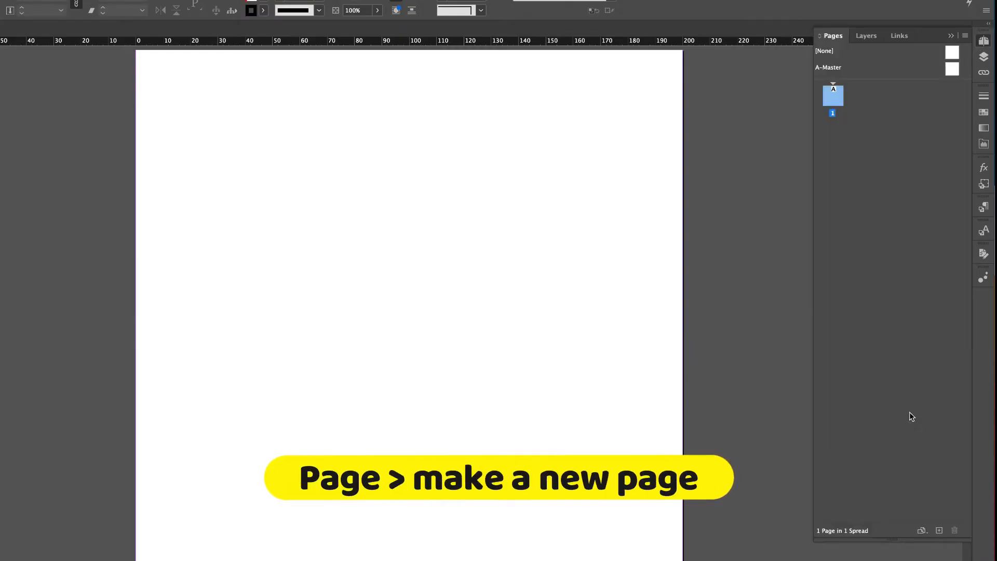
{"action": "left_click", "coordinate": [940, 530]}
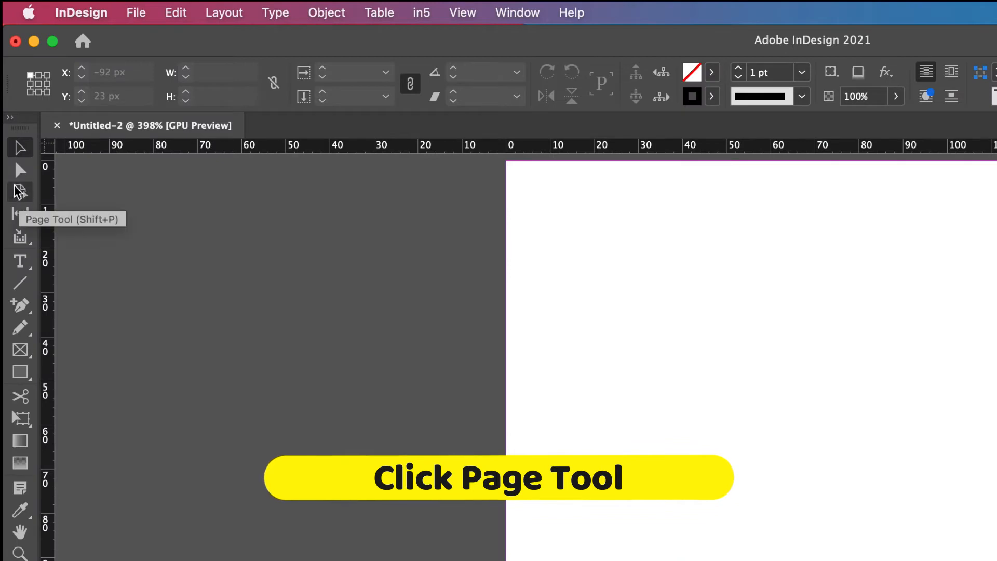
Resize the second page to 250 × 250 px with the Page tool
{"action": "left_click", "coordinate": [27, 196]}
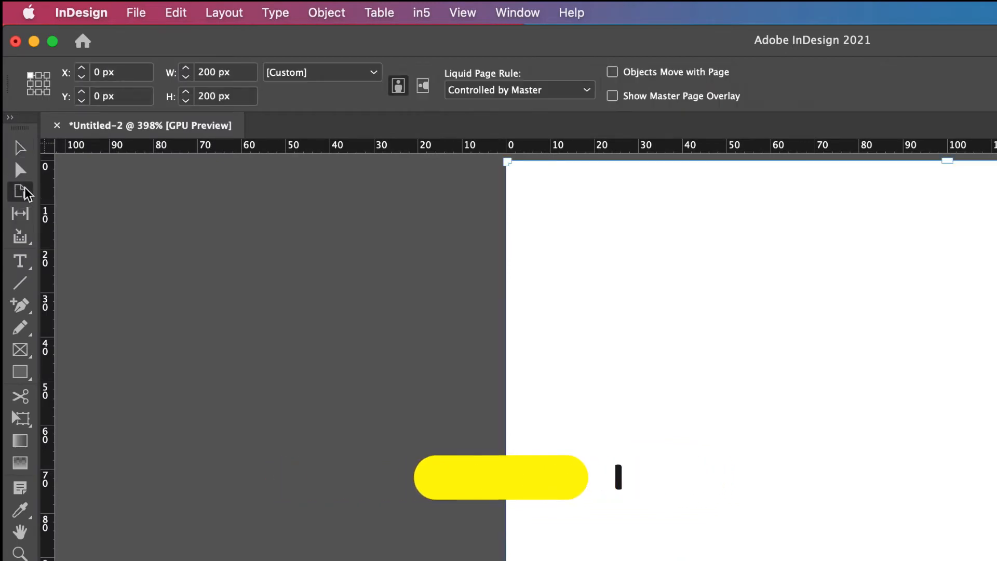
{"action": "left_click", "coordinate": [216, 72]}
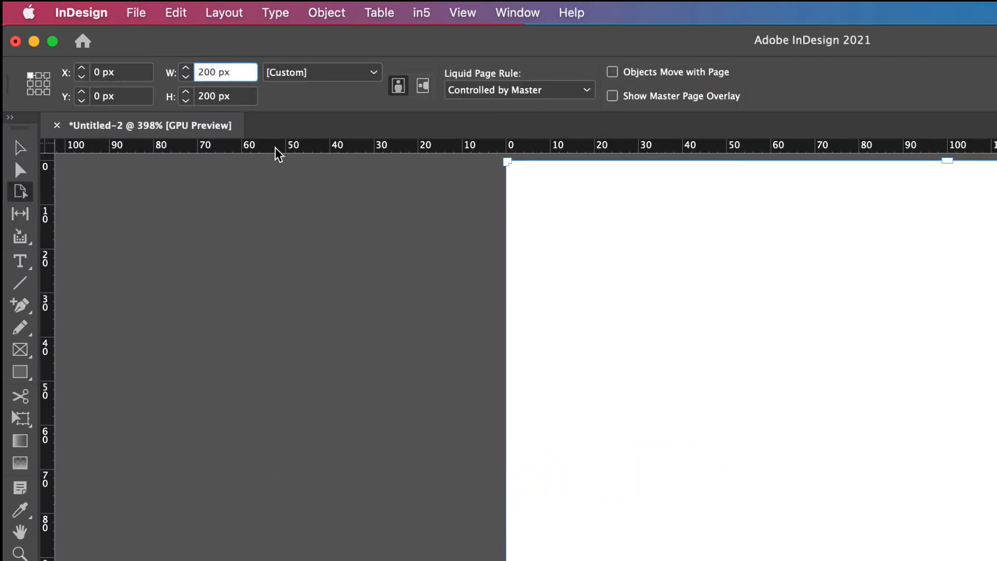
{"action": "key", "text": "BackSpace"}
{"action": "key", "text": "BackSpace"}
{"action": "type", "text": "50"}
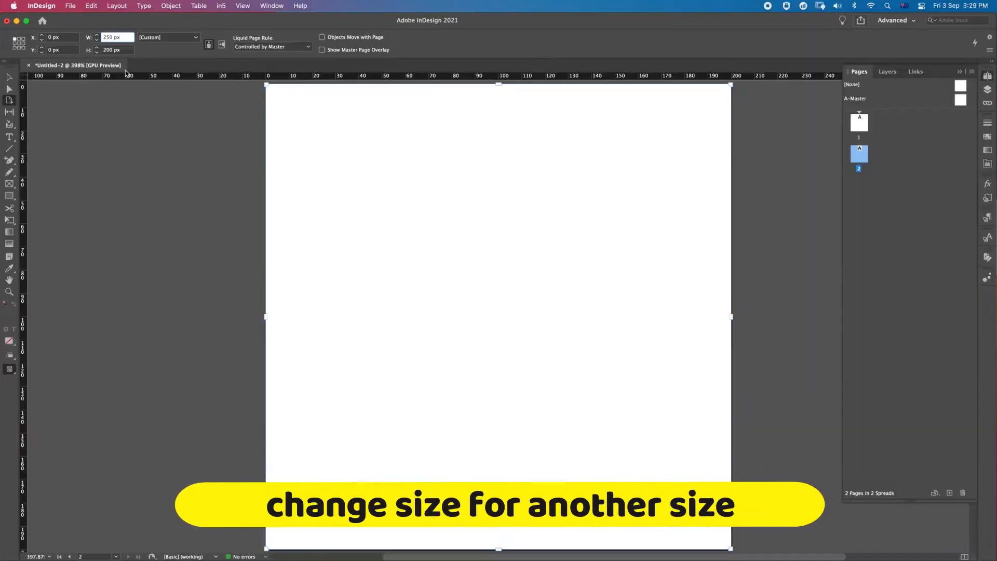
{"action": "left_click", "coordinate": [113, 52]}
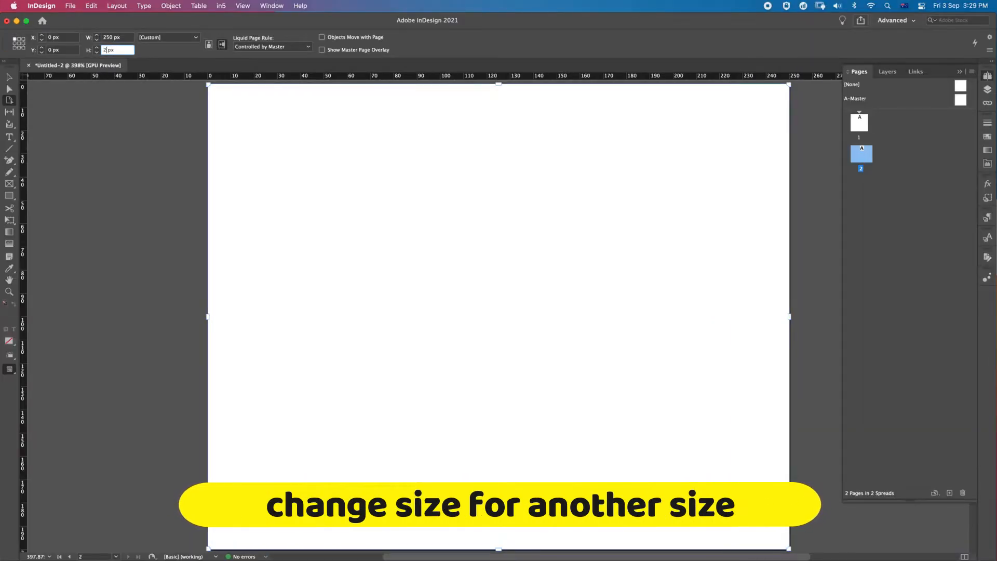
{"action": "type", "text": "50"}
{"action": "key", "text": "Return"}
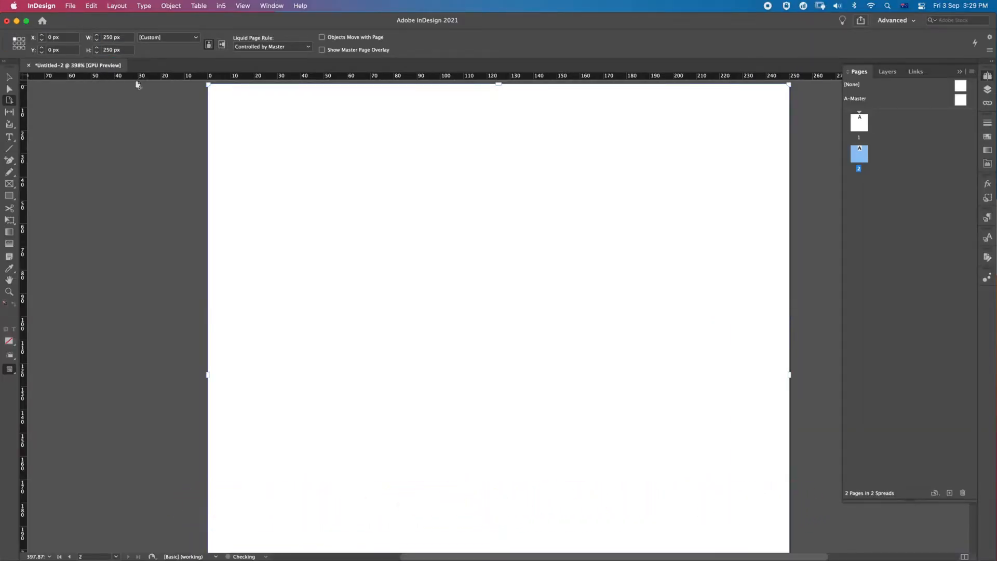
{"action": "left_click", "coordinate": [11, 77]}
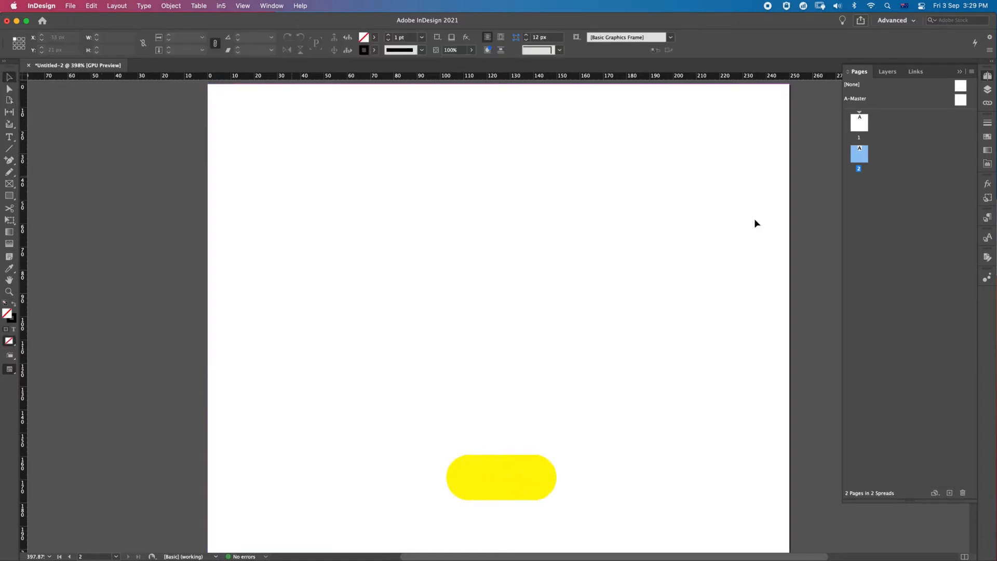
Add a third page and set its size to 468 × 60 px with the Page tool
{"action": "left_click", "coordinate": [884, 173]}
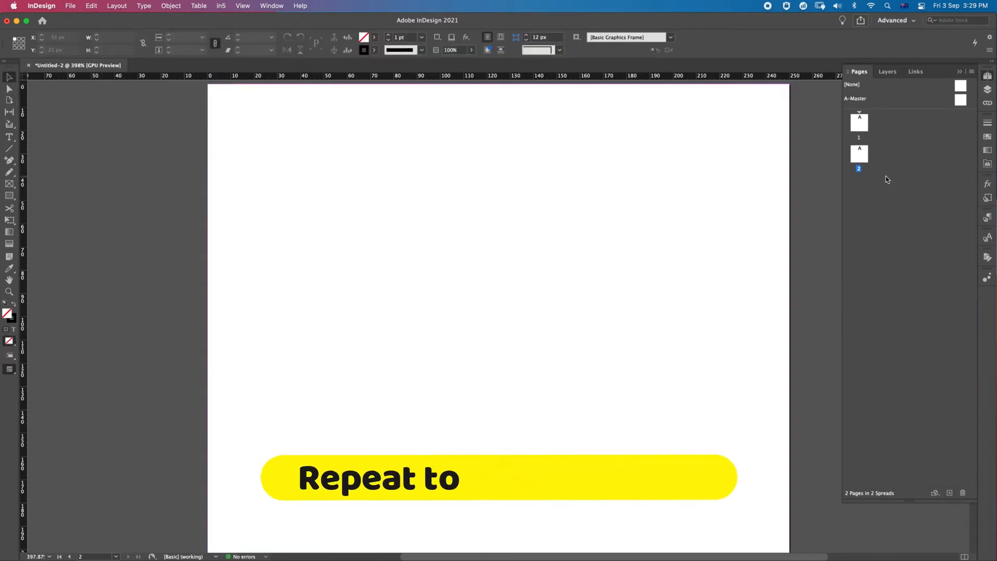
{"action": "left_click", "coordinate": [949, 493]}
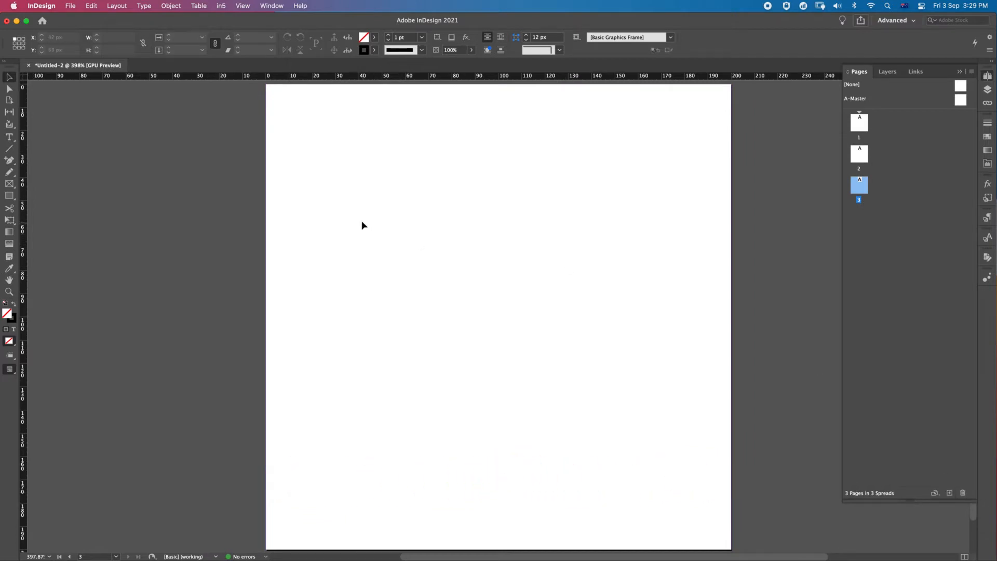
{"action": "left_click", "coordinate": [11, 102]}
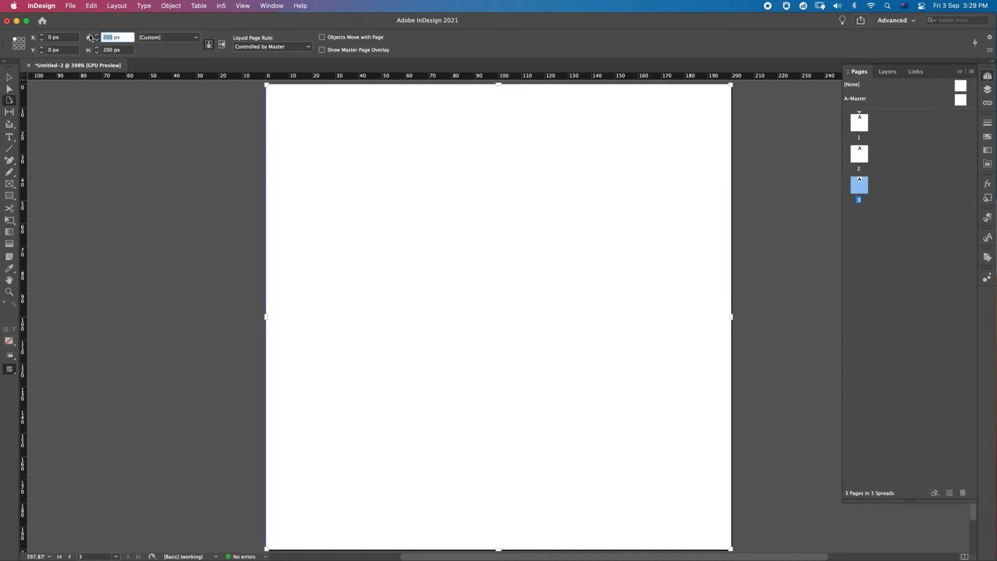
{"action": "left_click", "coordinate": [113, 50]}
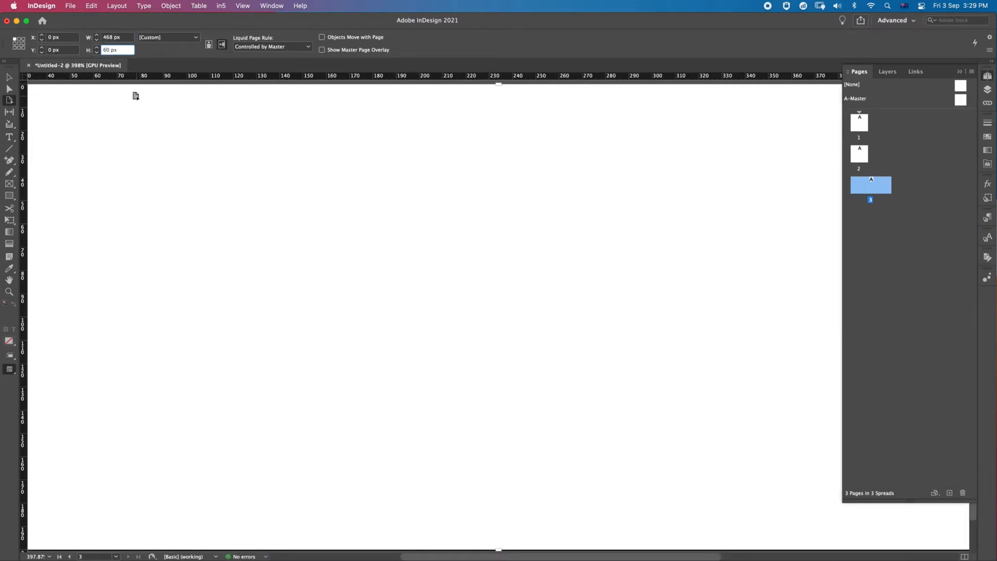
{"action": "type", "text": "60"}
{"action": "key", "text": "Return"}
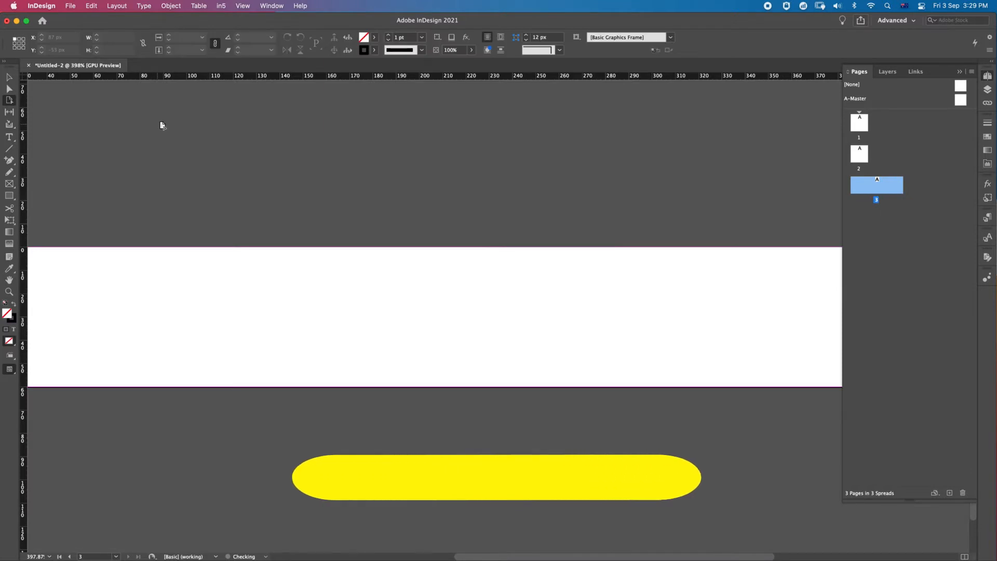
{"action": "left_click", "coordinate": [901, 220]}
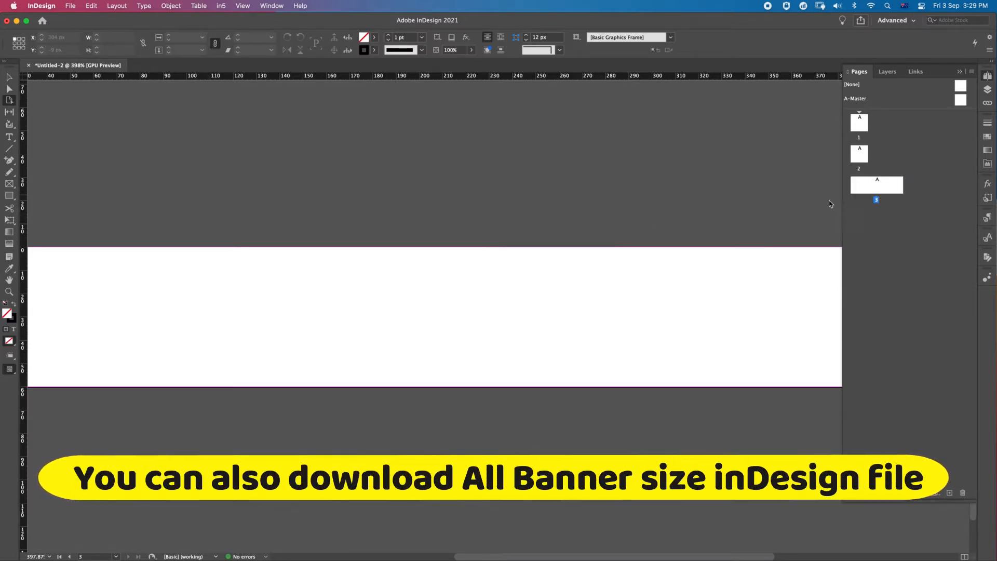
{"action": "key", "text": "super+minus"}
{"action": "key", "text": "super+minus"}
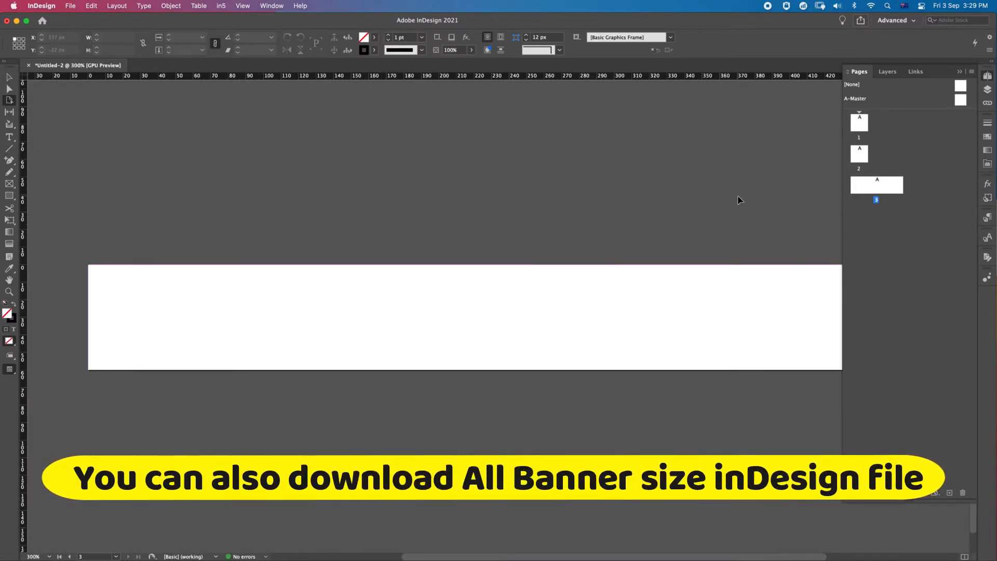
{"action": "scroll", "coordinate": [733, 205], "scroll_direction": "up", "scroll_amount": 15}
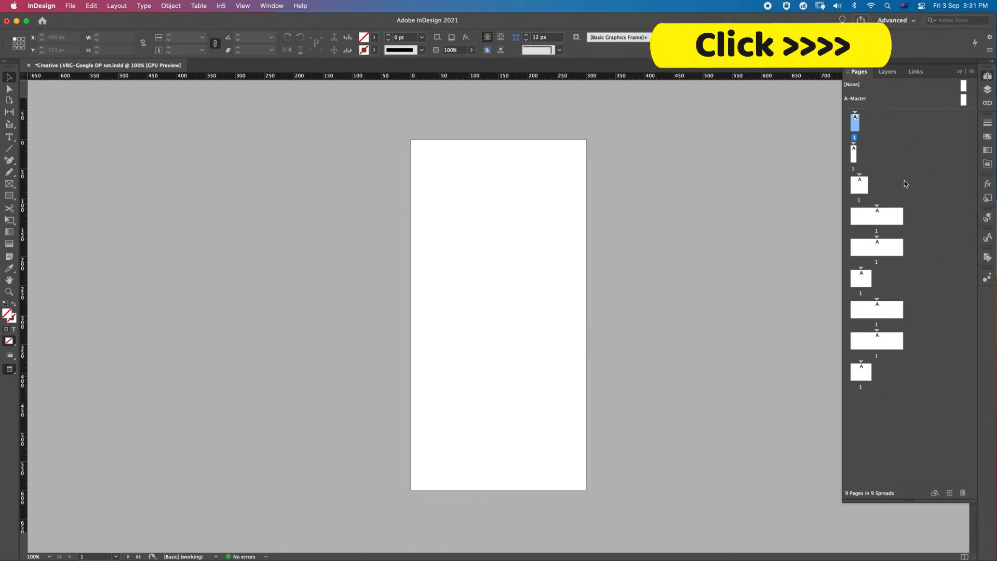
Look through the third to seventh banner pages and check the seventh page's dimensions with the Page tool
{"action": "double_click", "coordinate": [860, 190]}
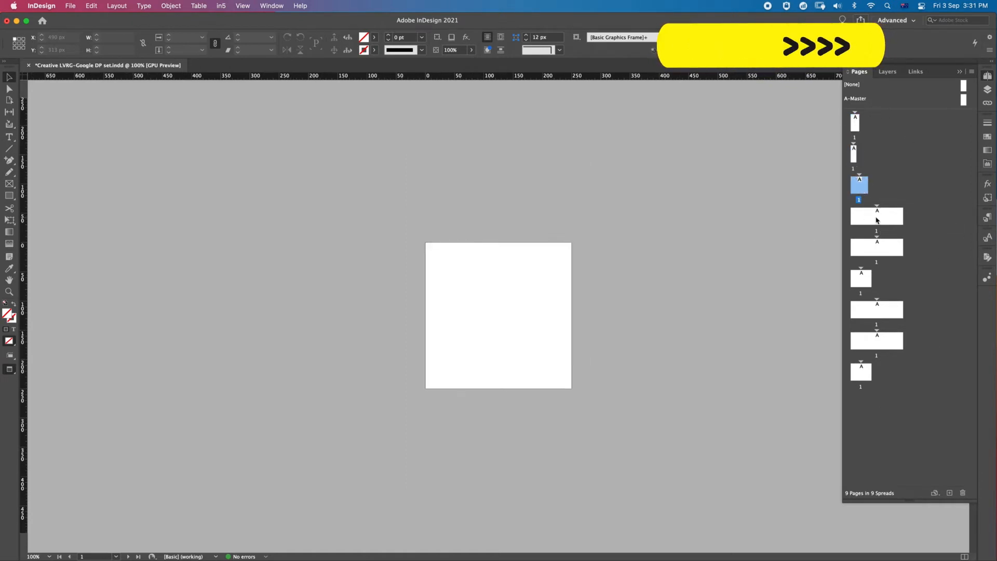
{"action": "double_click", "coordinate": [876, 217]}
{"action": "double_click", "coordinate": [883, 249]}
{"action": "double_click", "coordinate": [866, 280]}
{"action": "double_click", "coordinate": [892, 310]}
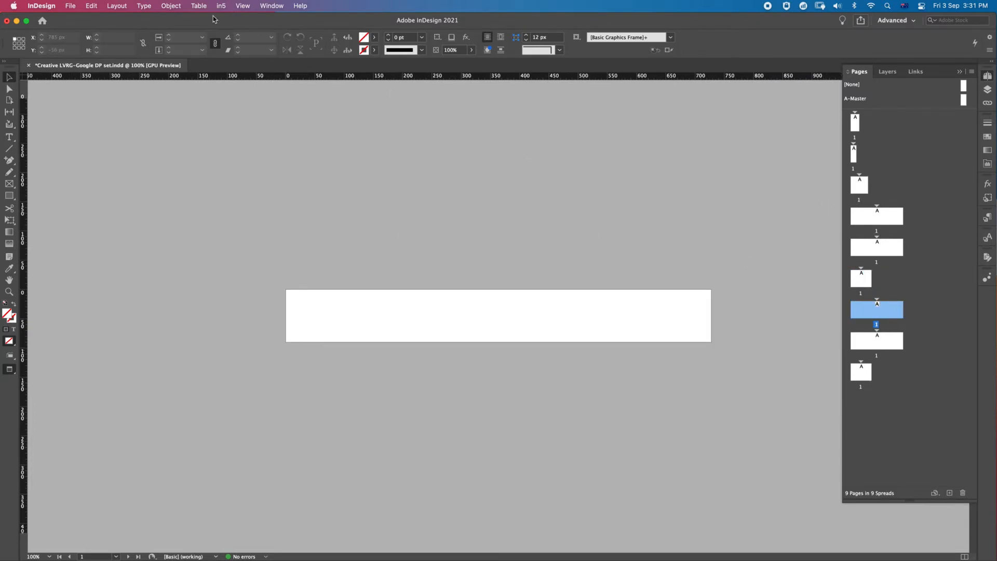
{"action": "left_click", "coordinate": [10, 101]}
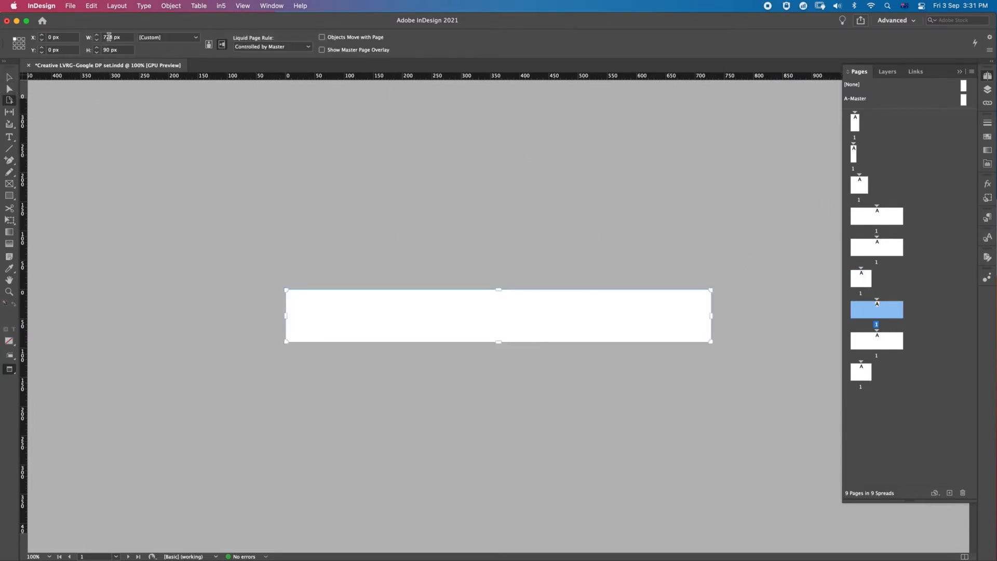
{"action": "left_click", "coordinate": [851, 271]}
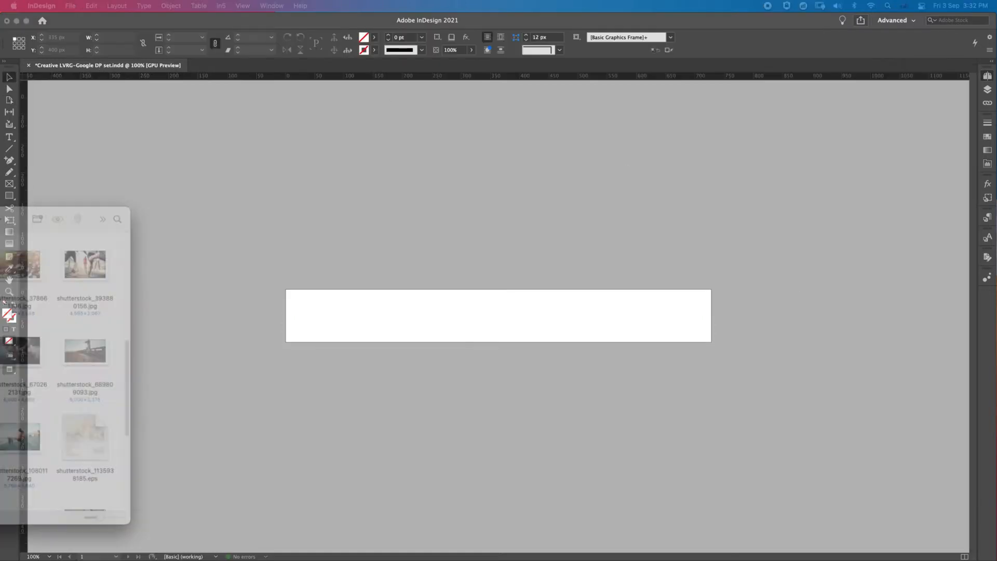
Place shutterstock_469502774.psd from the Downloads folder at about 300 × 300 px, centred over the seventh banner page
{"action": "left_click_drag", "start_coordinate": [1, 229], "coordinate": [140, 149]}
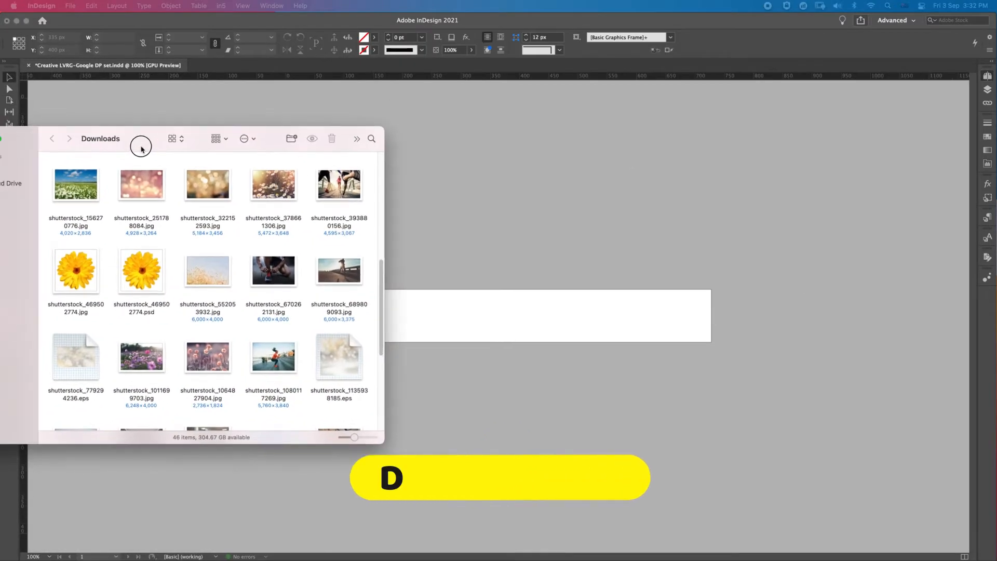
{"action": "left_click", "coordinate": [144, 272]}
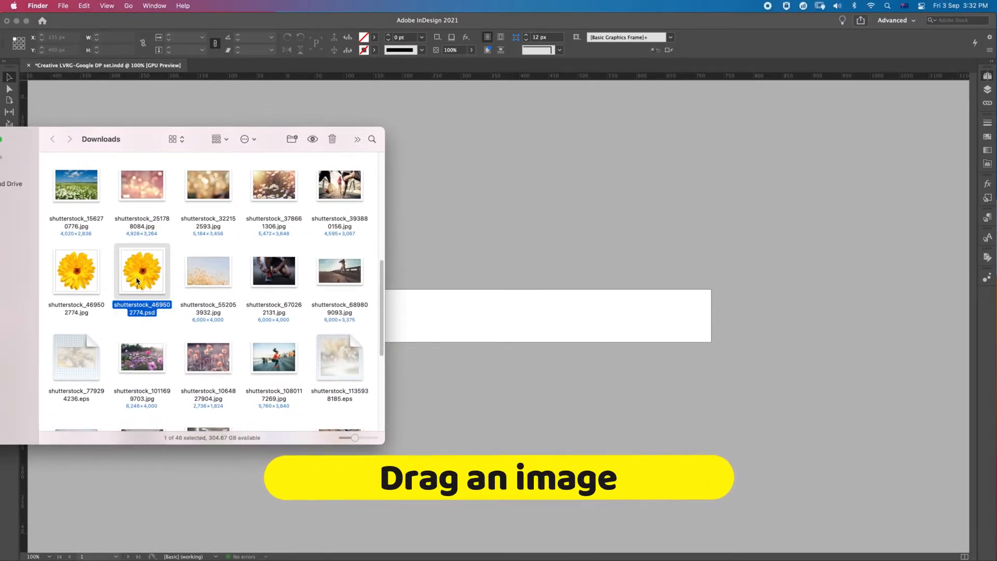
{"action": "left_click_drag", "start_coordinate": [150, 284], "coordinate": [462, 313]}
{"action": "left_click", "coordinate": [462, 313]}
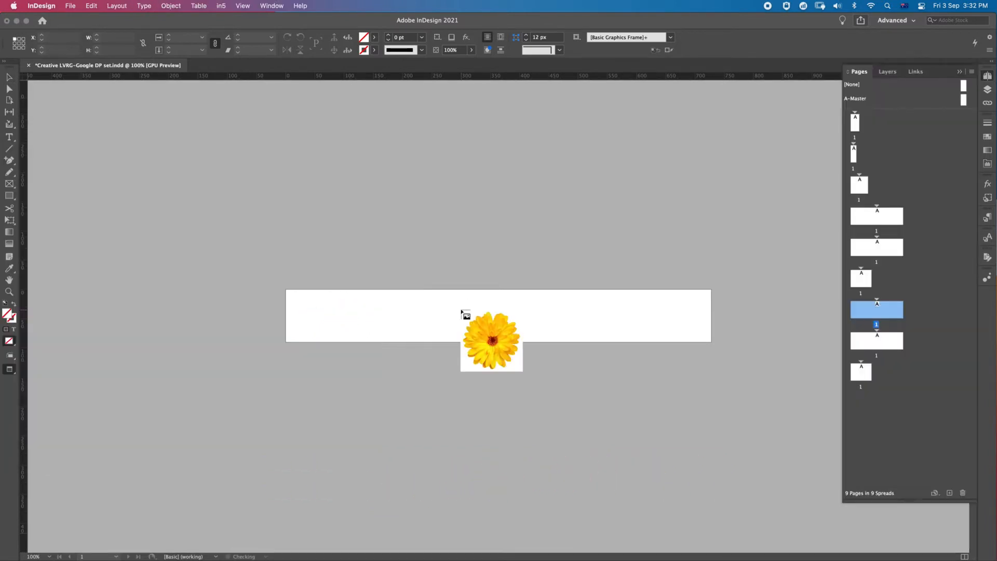
{"action": "left_click_drag", "start_coordinate": [393, 240], "coordinate": [523, 323]}
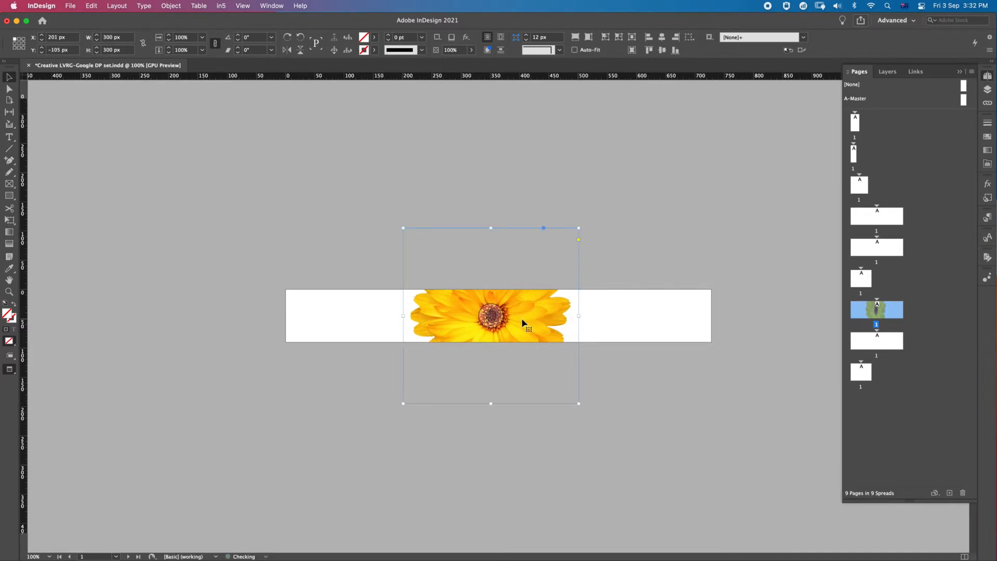
{"action": "left_click", "coordinate": [641, 339]}
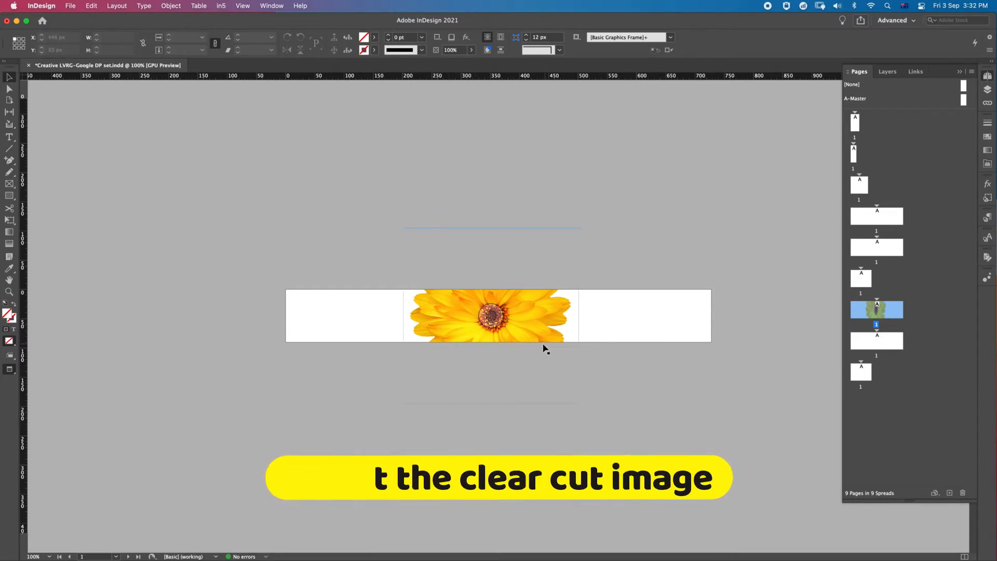
Switch to remove.bg for Mac and add shutterstock_469502774.jpg from the Downloads folder to its image list
{"action": "mouse_move", "coordinate": [405, 557]}
{"action": "left_click", "coordinate": [434, 545]}
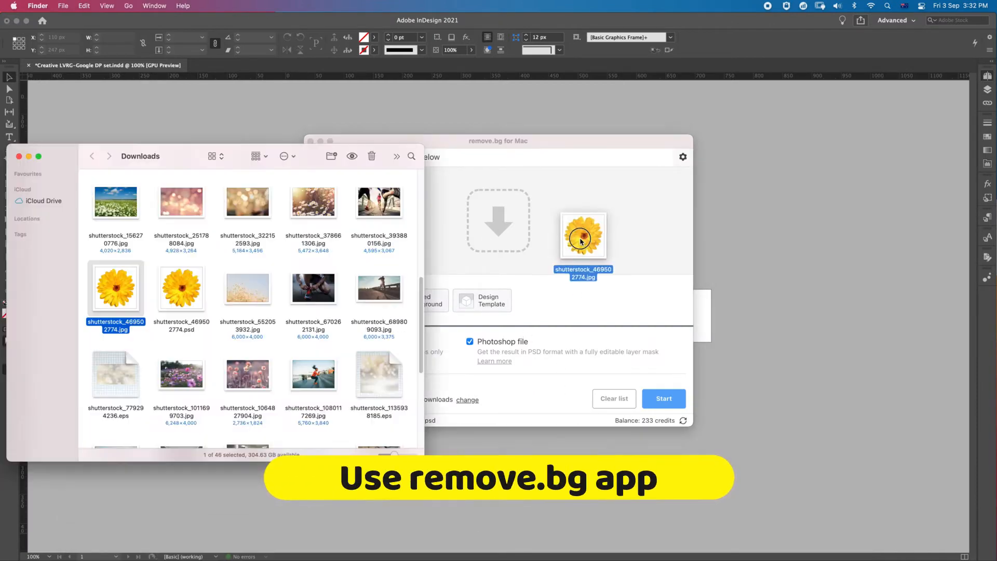
{"action": "left_click_drag", "start_coordinate": [583, 229], "coordinate": [584, 230]}
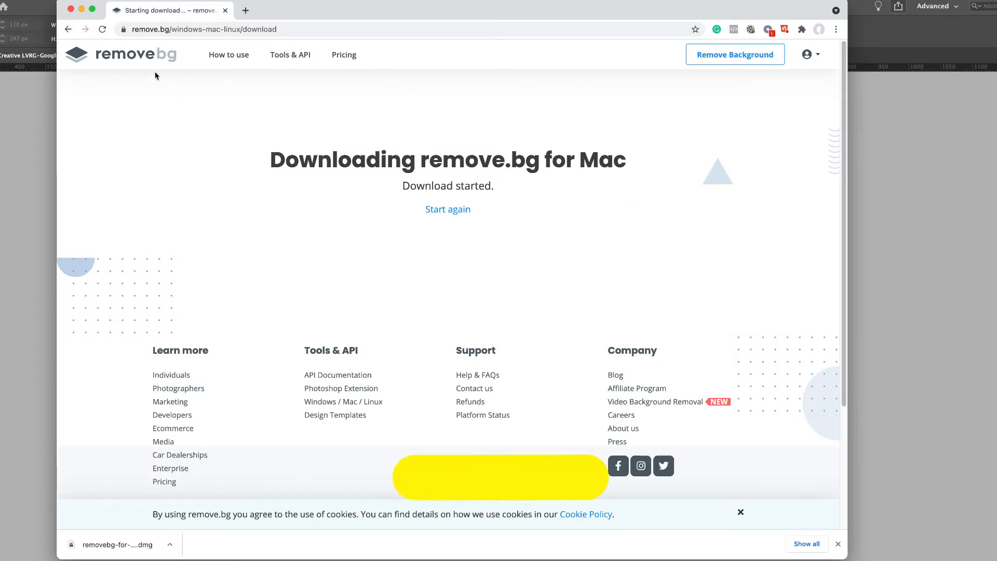
Open the remove.bg website's home page and upload shutterstock_469502774.jpg from the Downloads folder
{"action": "left_click", "coordinate": [137, 56]}
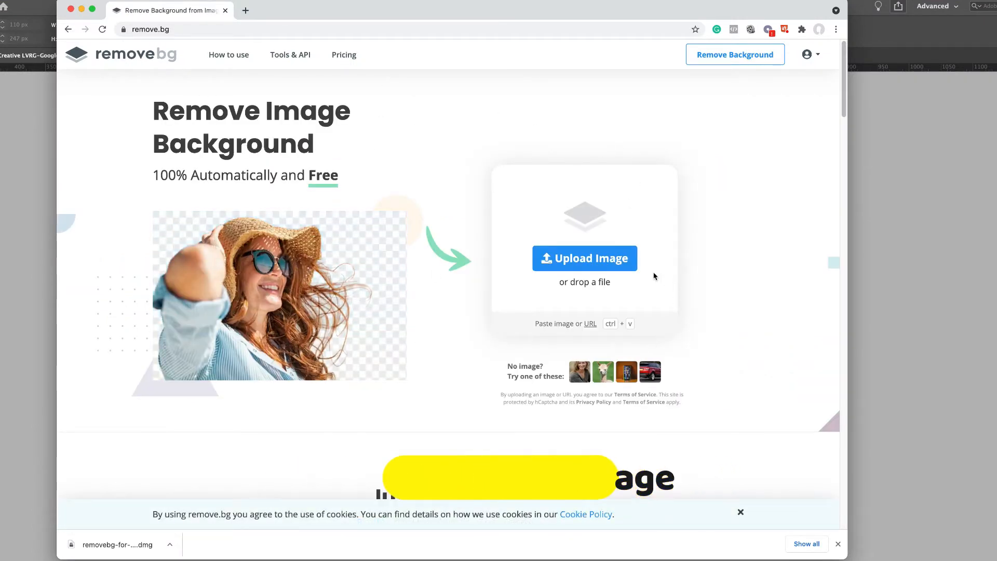
{"action": "left_click", "coordinate": [610, 267]}
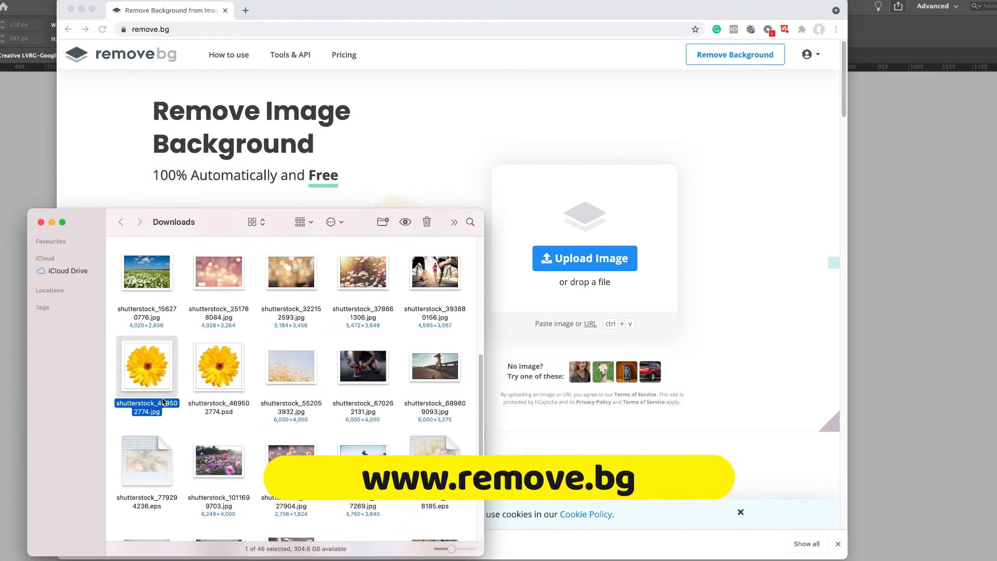
{"action": "left_click_drag", "start_coordinate": [148, 374], "coordinate": [637, 254]}
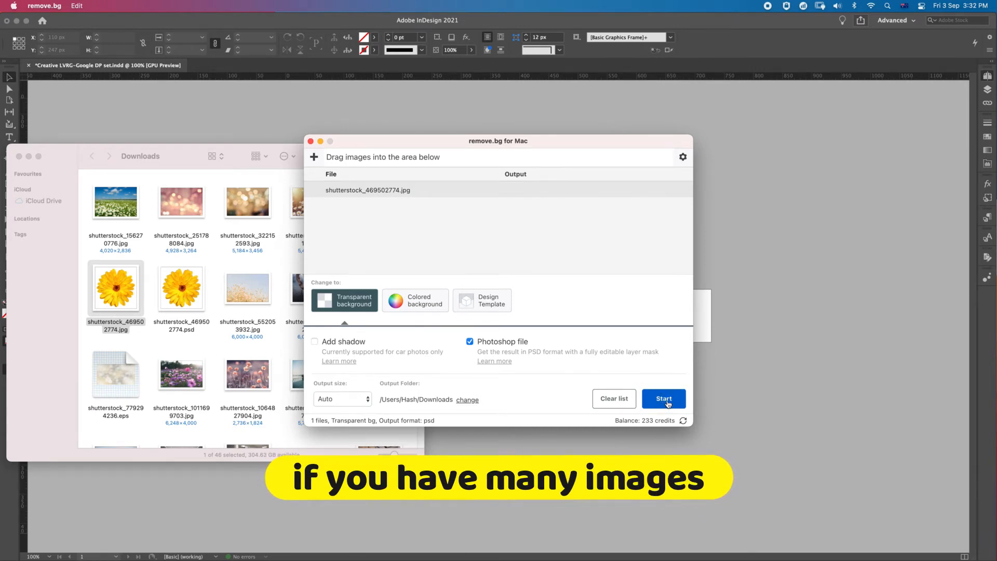
Run the background removal on shutterstock_469502774.jpg with a transparent background and Photoshop file output, and close remove.bg for Mac
{"action": "left_click", "coordinate": [667, 402]}
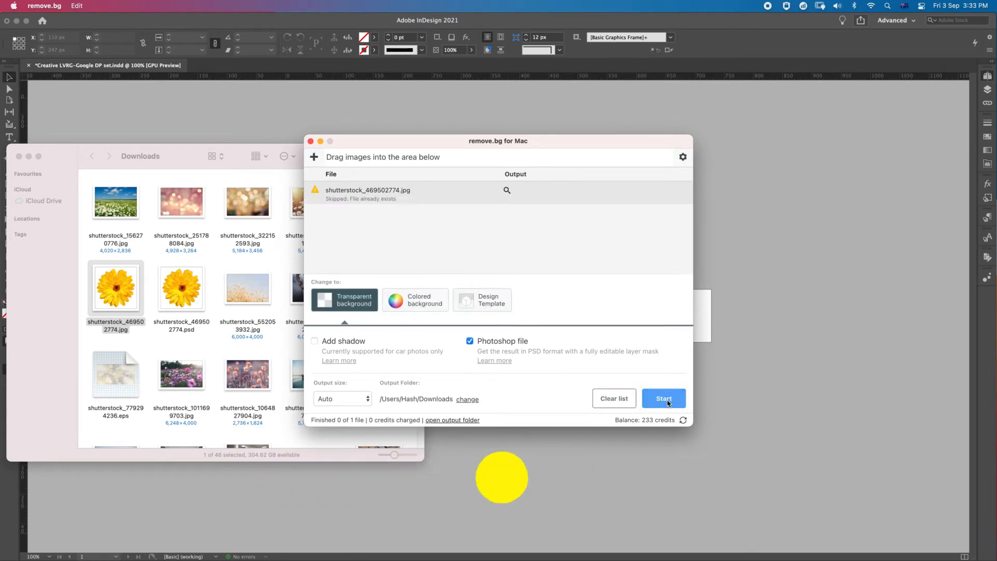
{"action": "left_click", "coordinate": [312, 142]}
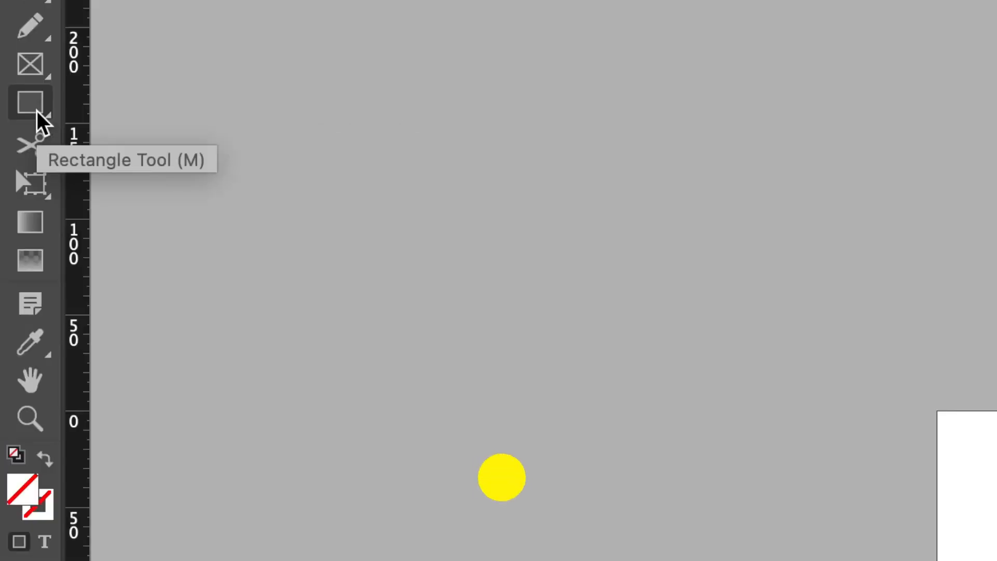
Draw a rectangle of about 755 × 136 px covering the whole seventh banner page
{"action": "left_click", "coordinate": [39, 104]}
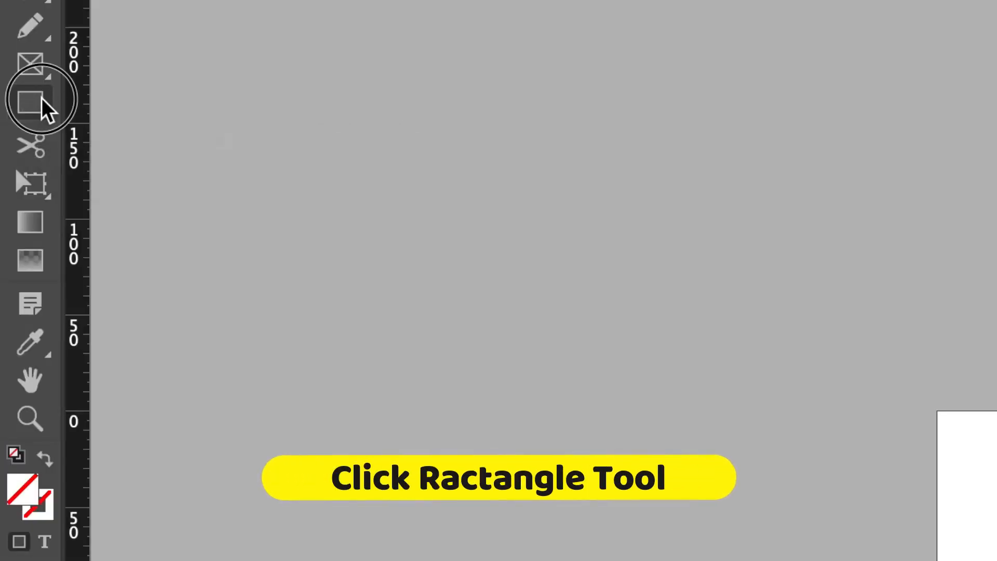
{"action": "left_click_drag", "start_coordinate": [151, 280], "coordinate": [846, 406]}
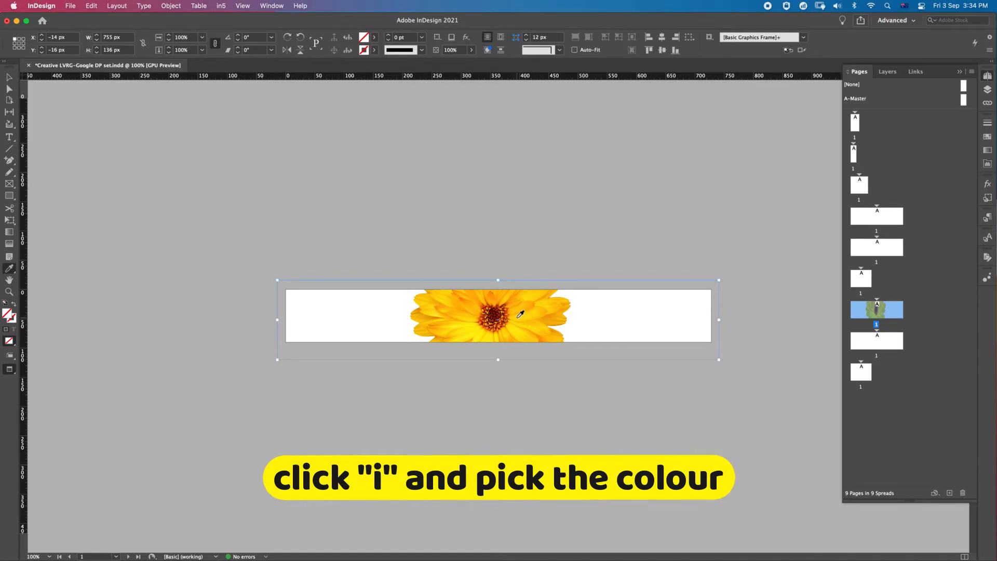
Fill the page-covering rectangle with a yellow sampled from the flower and send it to the back, behind the flower image
{"action": "left_click", "coordinate": [520, 313]}
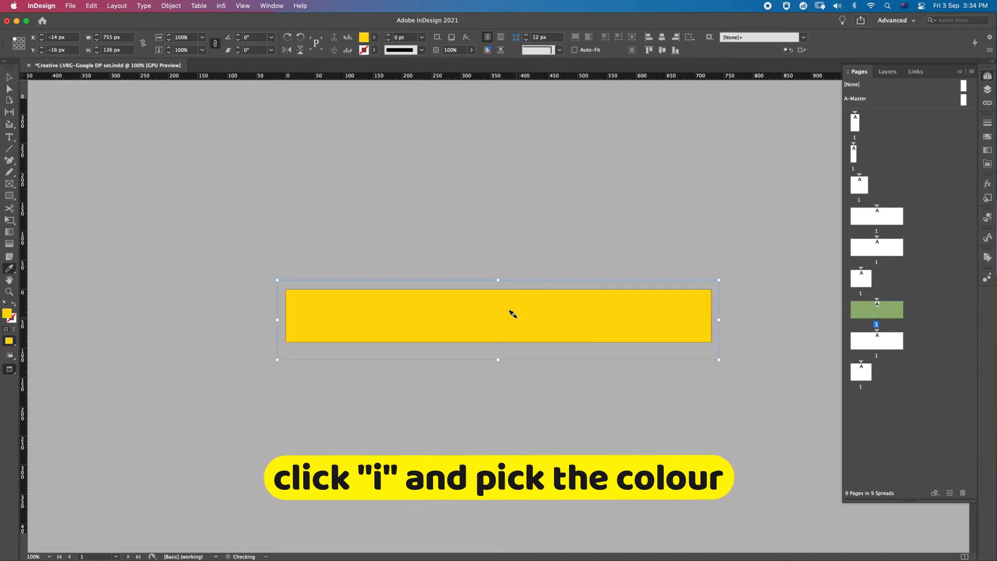
{"action": "key", "text": "v"}
{"action": "left_click", "coordinate": [731, 319]}
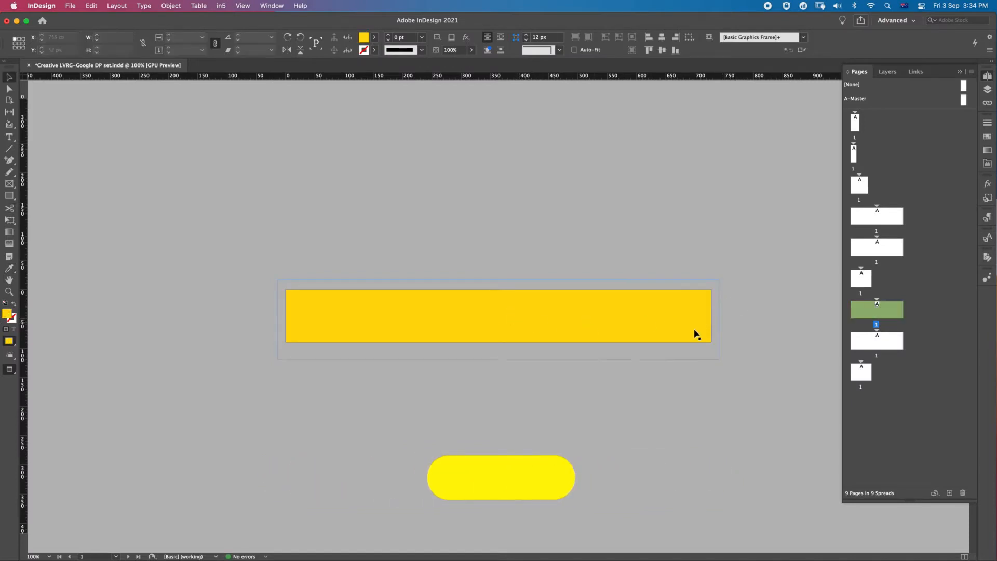
{"action": "left_click", "coordinate": [692, 330]}
{"action": "key", "text": "super+shift+bracketleft"}
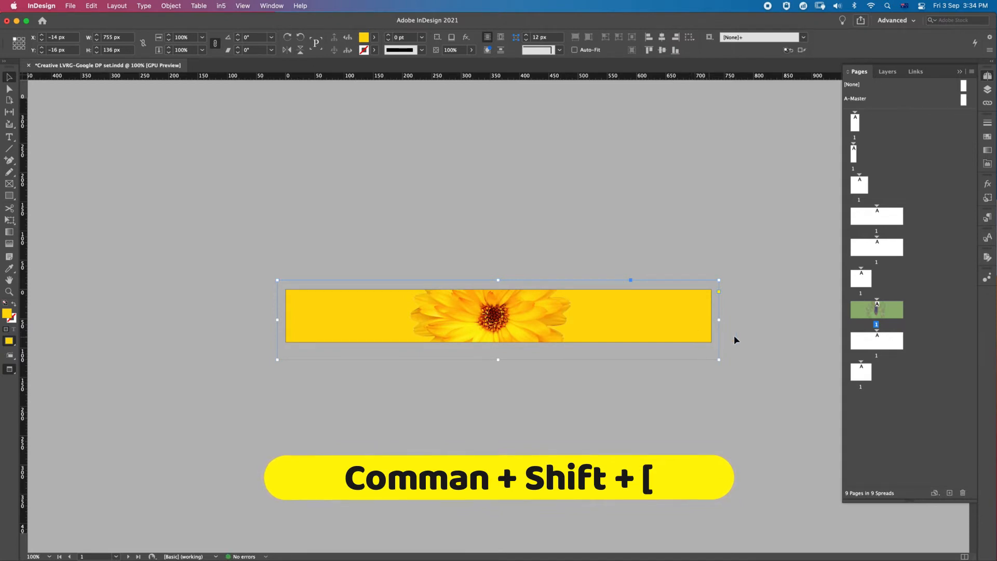
{"action": "key", "text": "v"}
{"action": "left_click", "coordinate": [755, 341]}
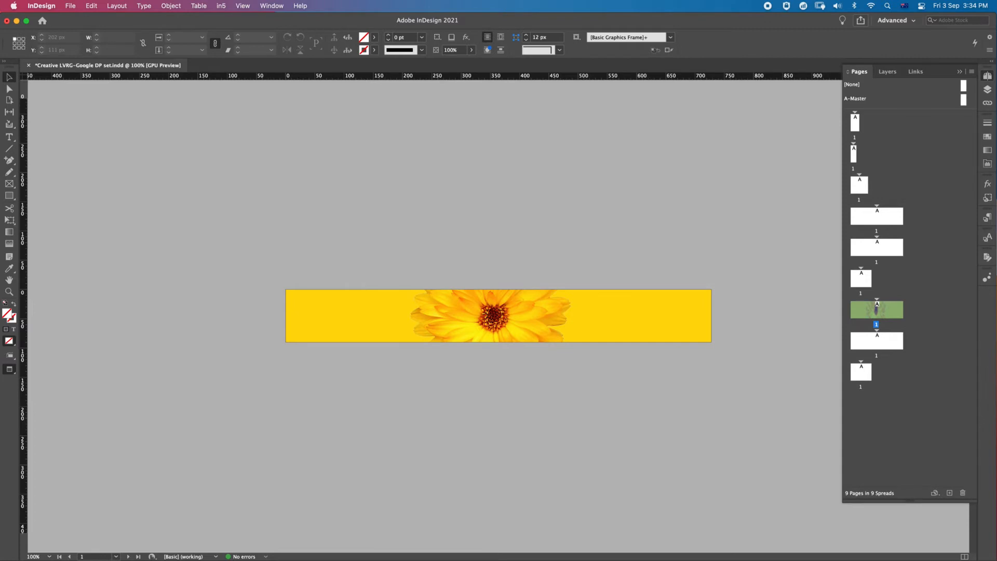
Place Creative LVRG Logo-02.png from the Logo folder at the banner's left end, about 73 × 74 px in size
{"action": "left_click_drag", "start_coordinate": [1, 224], "coordinate": [202, 151]}
{"action": "left_click", "coordinate": [201, 151]}
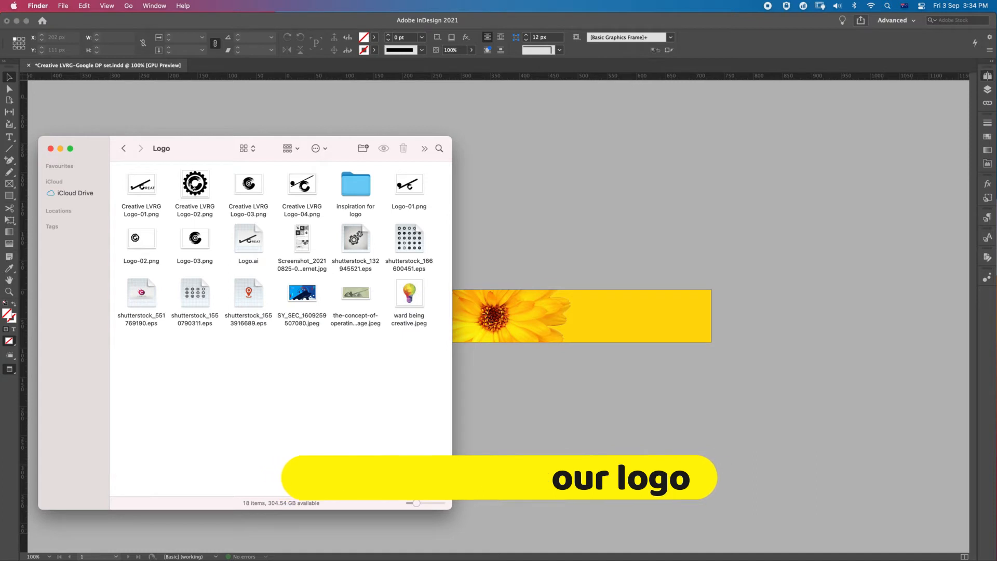
{"action": "left_click_drag", "start_coordinate": [195, 192], "coordinate": [597, 300]}
{"action": "left_click_drag", "start_coordinate": [601, 305], "coordinate": [601, 270]}
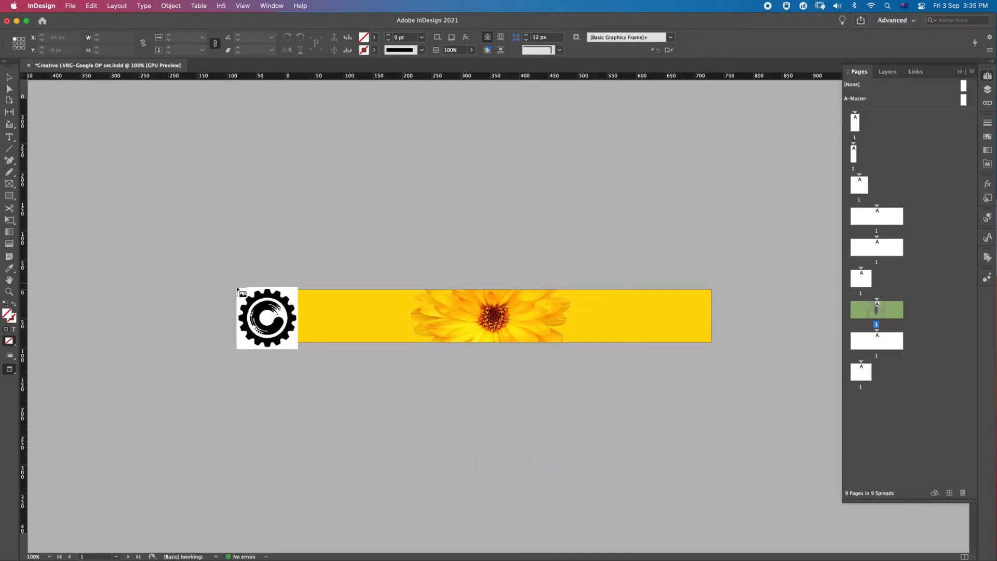
{"action": "left_click_drag", "start_coordinate": [319, 268], "coordinate": [327, 331]}
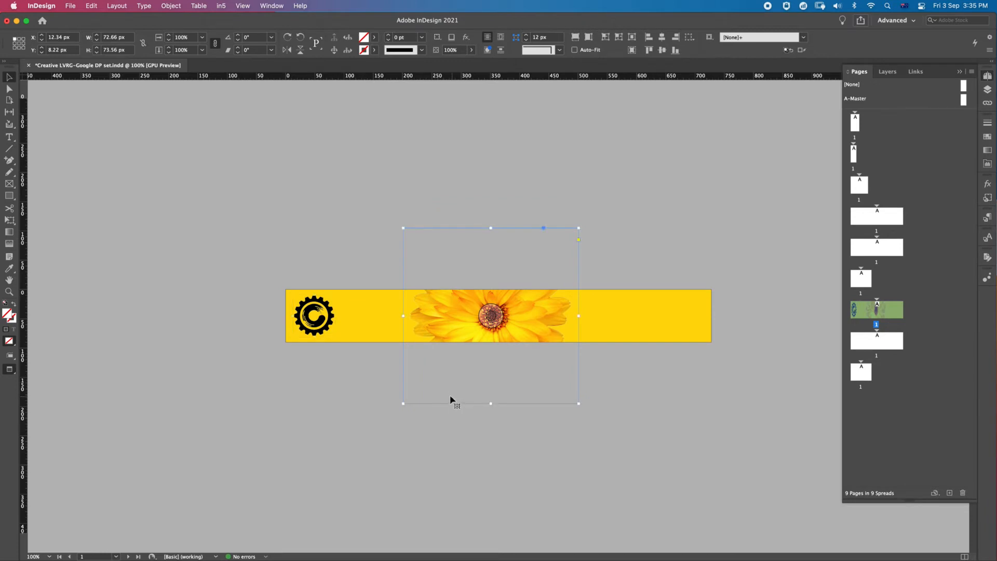
{"action": "left_click", "coordinate": [325, 394]}
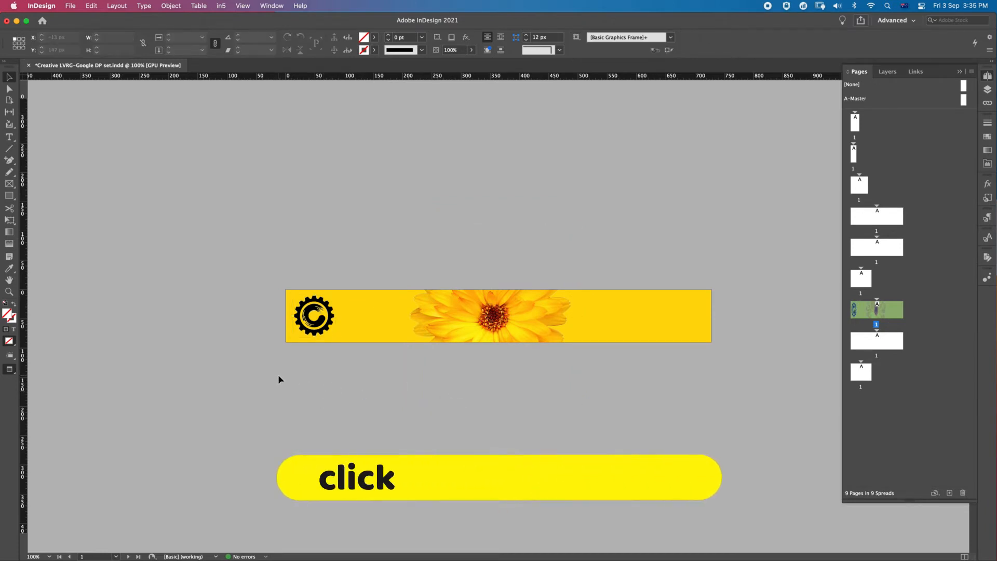
Create a text frame beside the logo and enter "Creative" and "LVRG" on two lines
{"action": "left_click", "coordinate": [12, 137]}
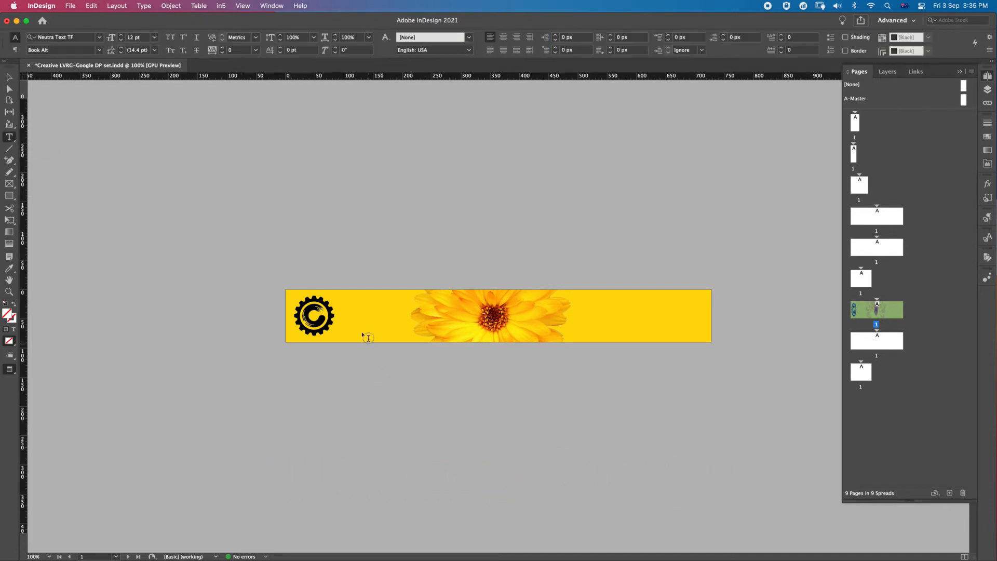
{"action": "left_click_drag", "start_coordinate": [346, 305], "coordinate": [424, 328]}
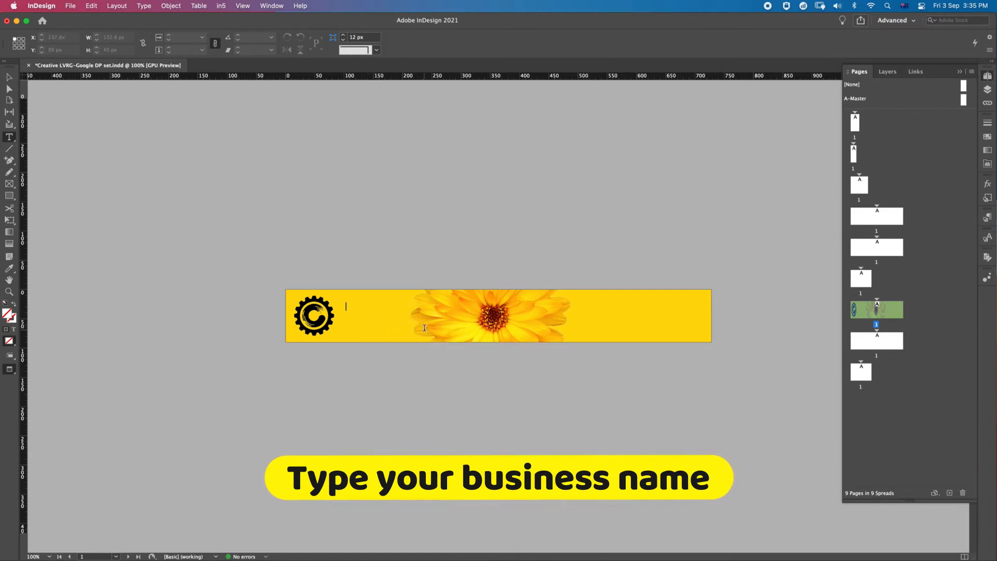
{"action": "type", "text": "c"}
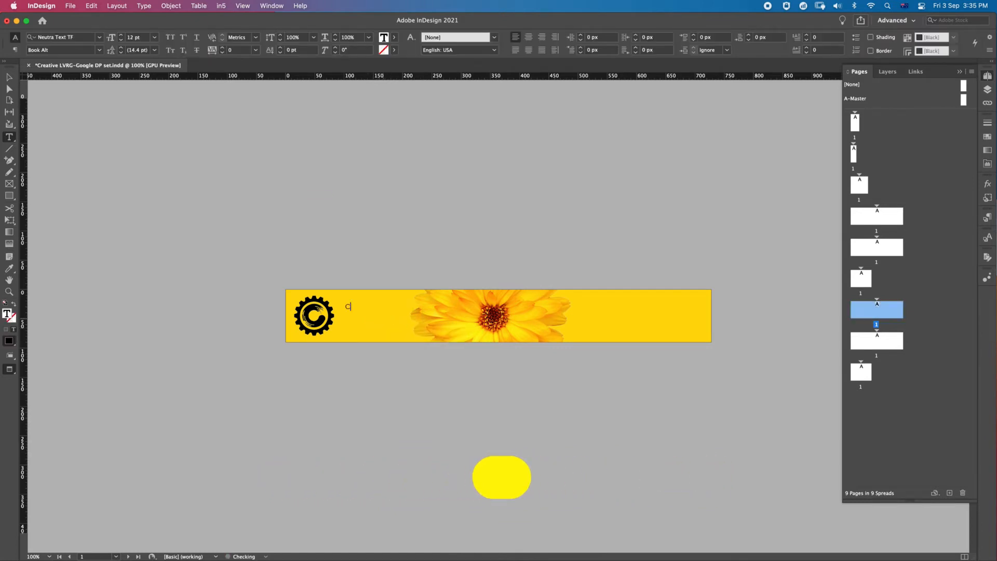
{"action": "type", "text": "rea"}
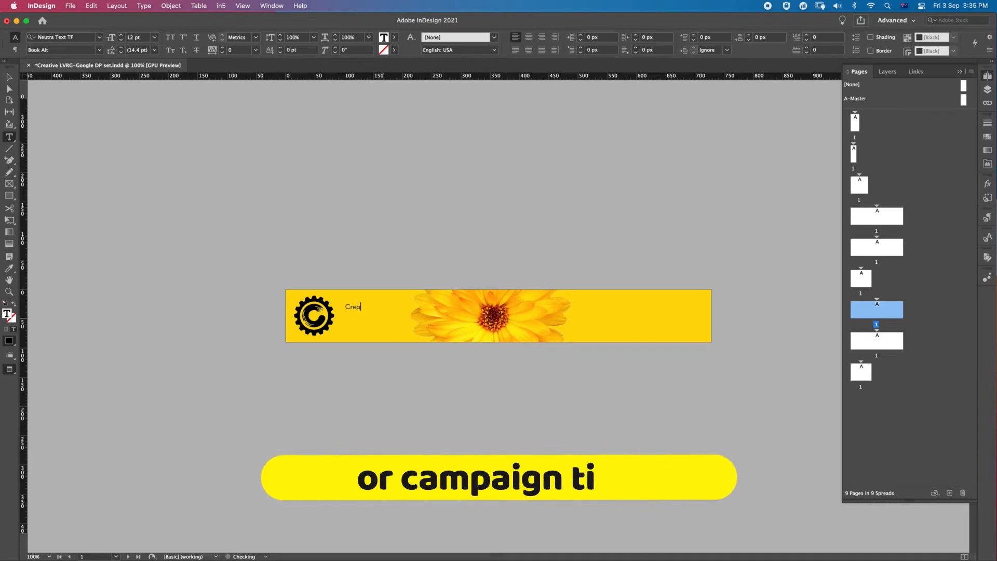
{"action": "type", "text": "tive"}
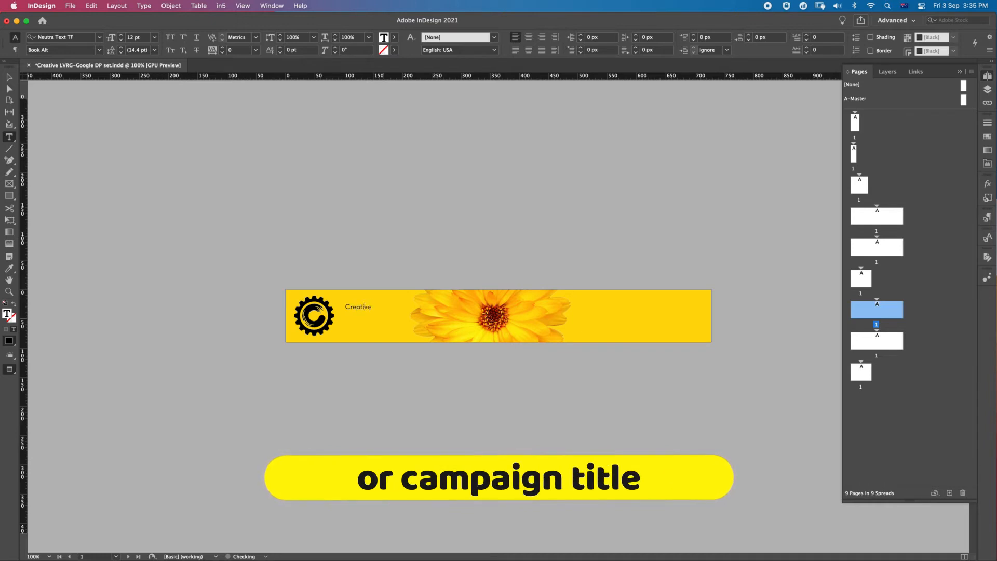
{"action": "type", "text": "LVRG"}
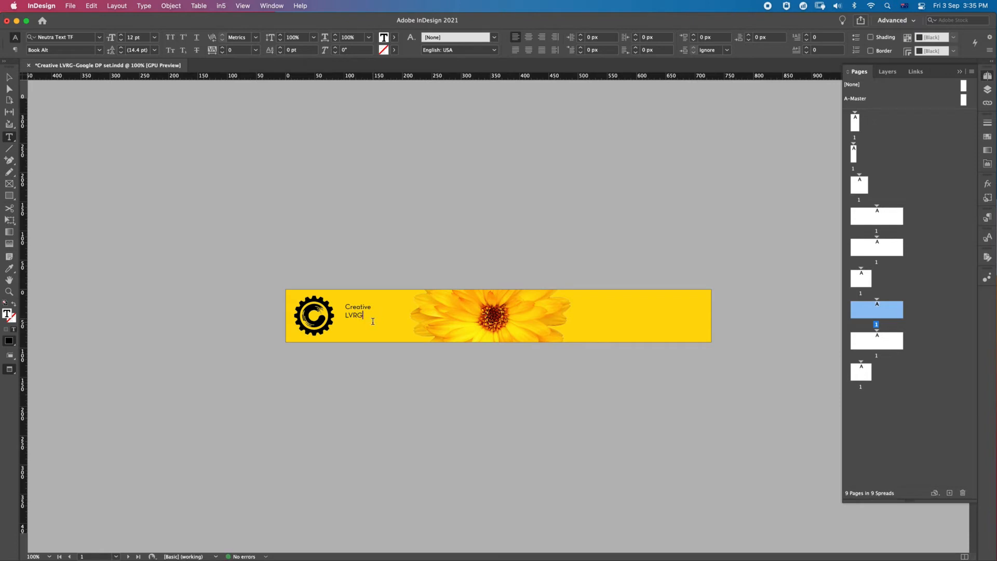
Set the whole "Creative LVRG" text to the Demi Alt style at 18 pt
{"action": "key", "text": "super+a"}
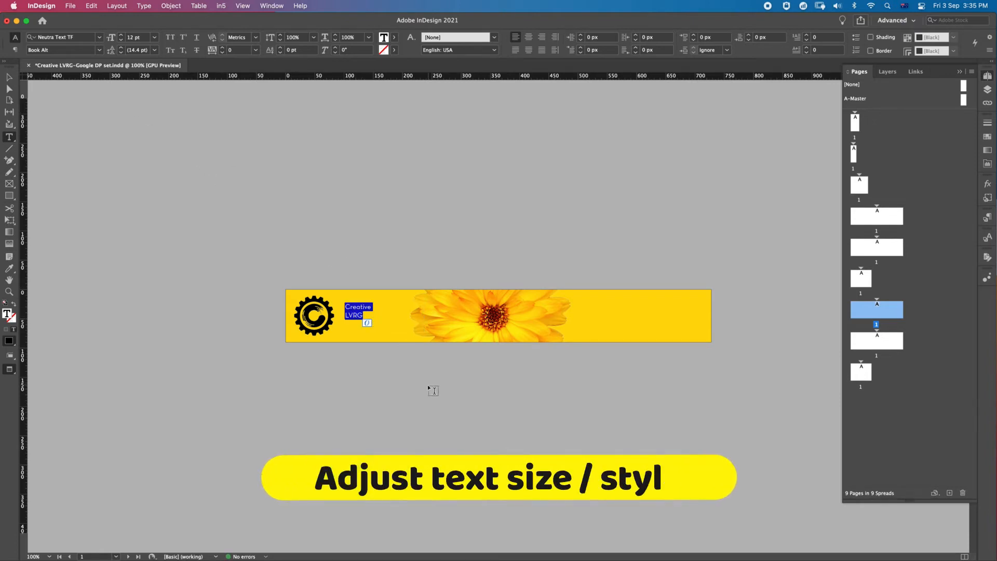
{"action": "left_click_drag", "start_coordinate": [365, 316], "coordinate": [344, 302]}
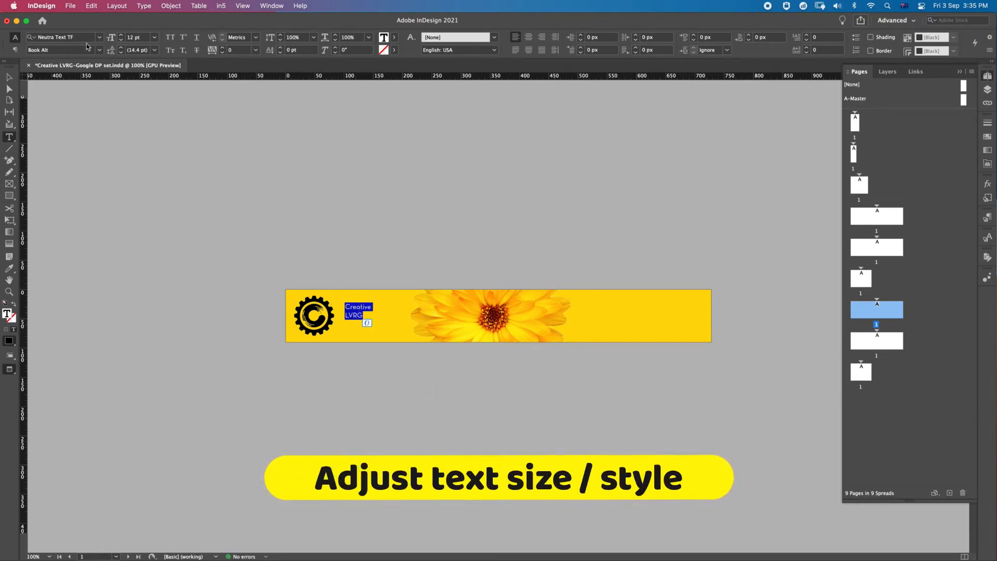
{"action": "left_click", "coordinate": [100, 52]}
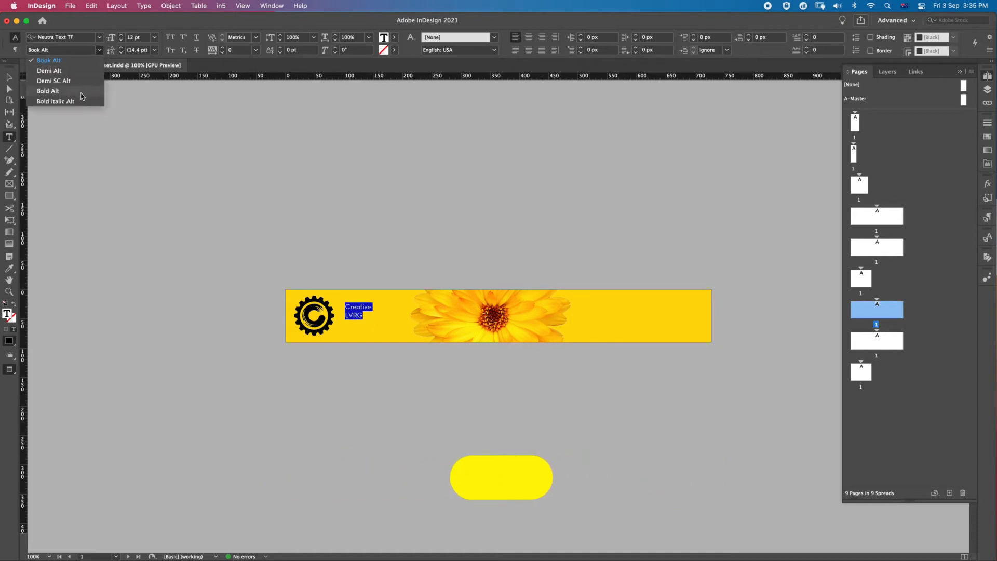
{"action": "left_click", "coordinate": [82, 72]}
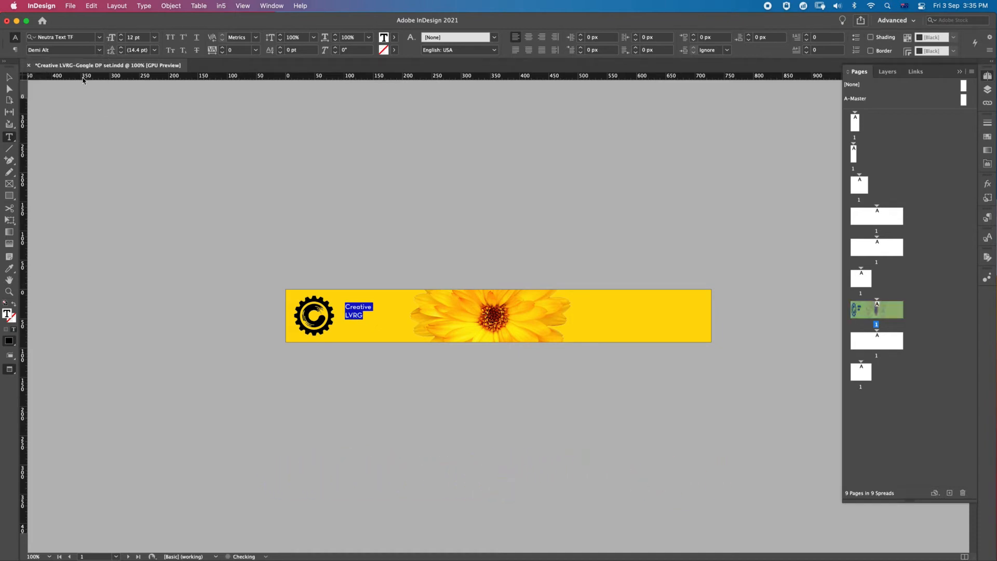
{"action": "left_click", "coordinate": [155, 38]}
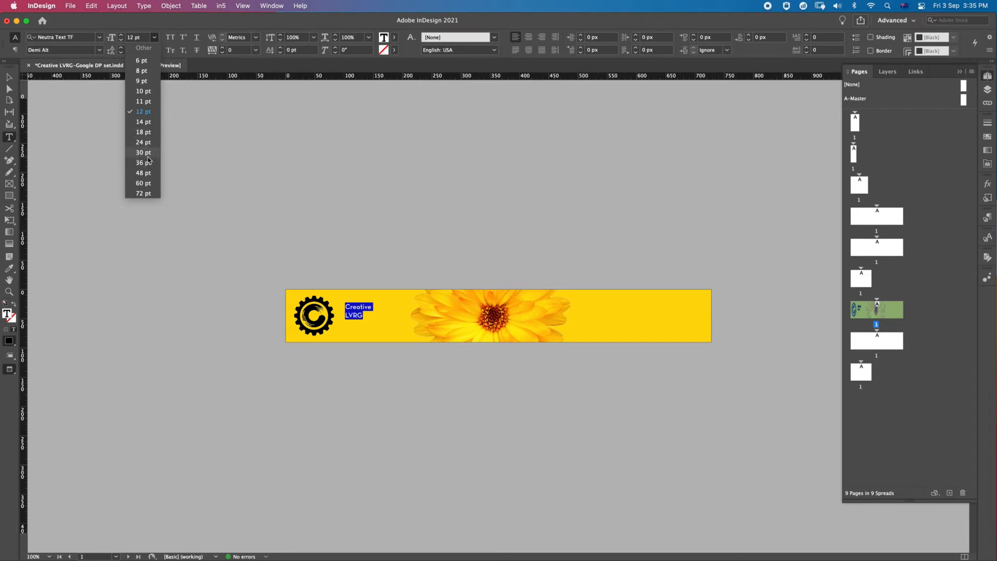
{"action": "left_click", "coordinate": [143, 152]}
{"action": "left_click", "coordinate": [154, 38]}
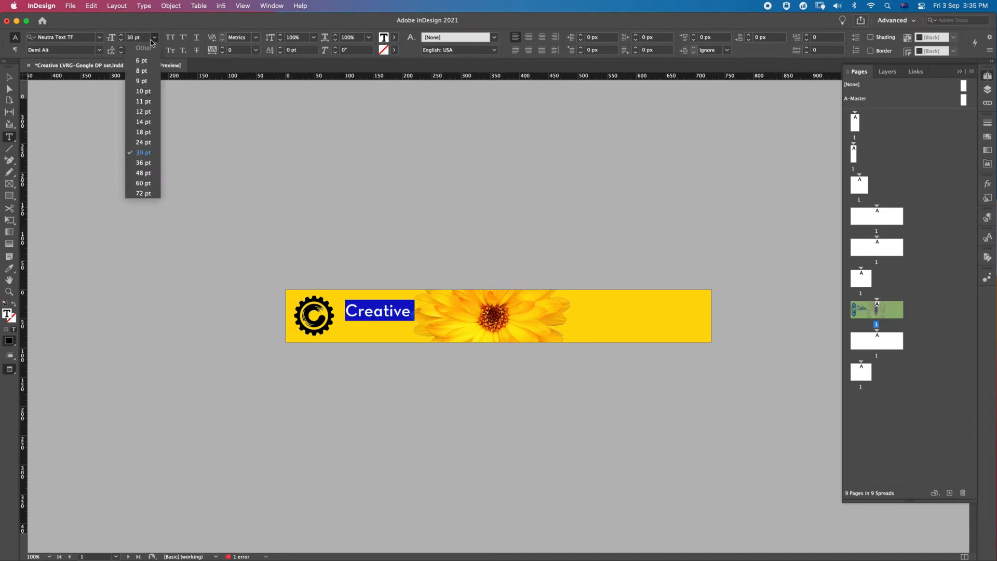
{"action": "left_click", "coordinate": [147, 134]}
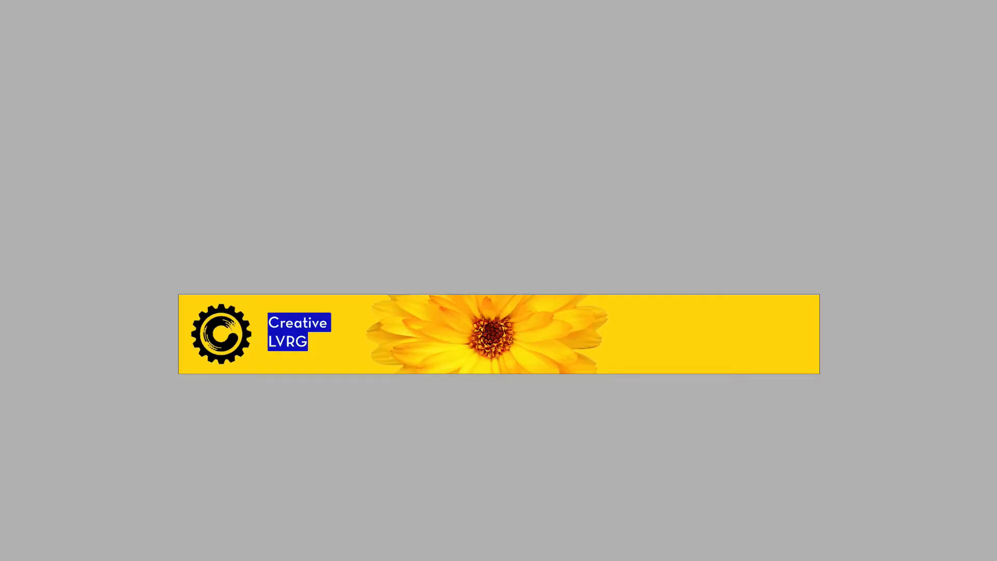
Move the "Creative LVRG" text frame closer to the logo, level with the logo's middle, and fit the frame to its content
{"action": "key", "text": "Escape"}
{"action": "left_click_drag", "start_coordinate": [302, 340], "coordinate": [283, 341]}
{"action": "left_click", "coordinate": [375, 434]}
{"action": "left_click", "coordinate": [300, 336]}
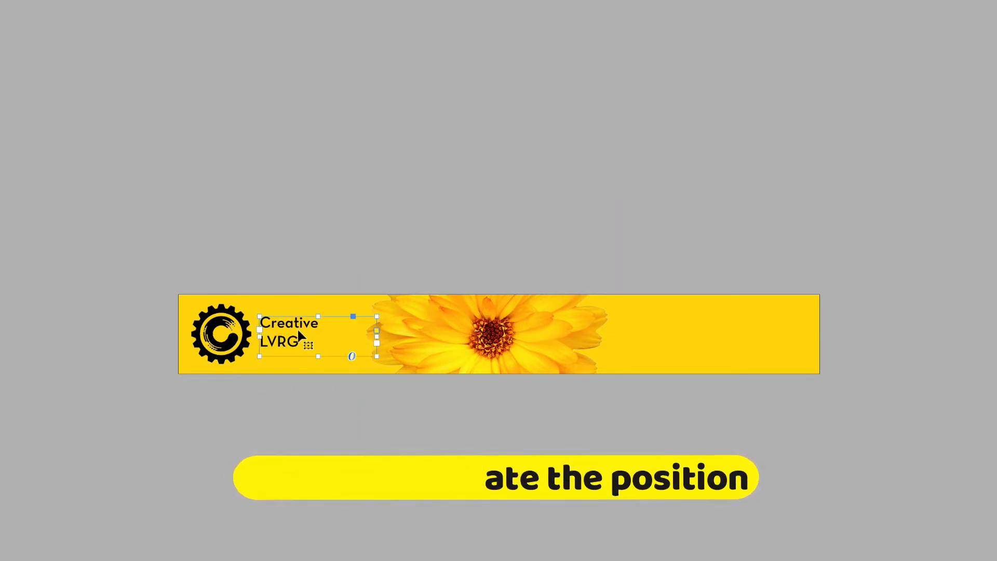
{"action": "key", "text": "ctrl+alt+c"}
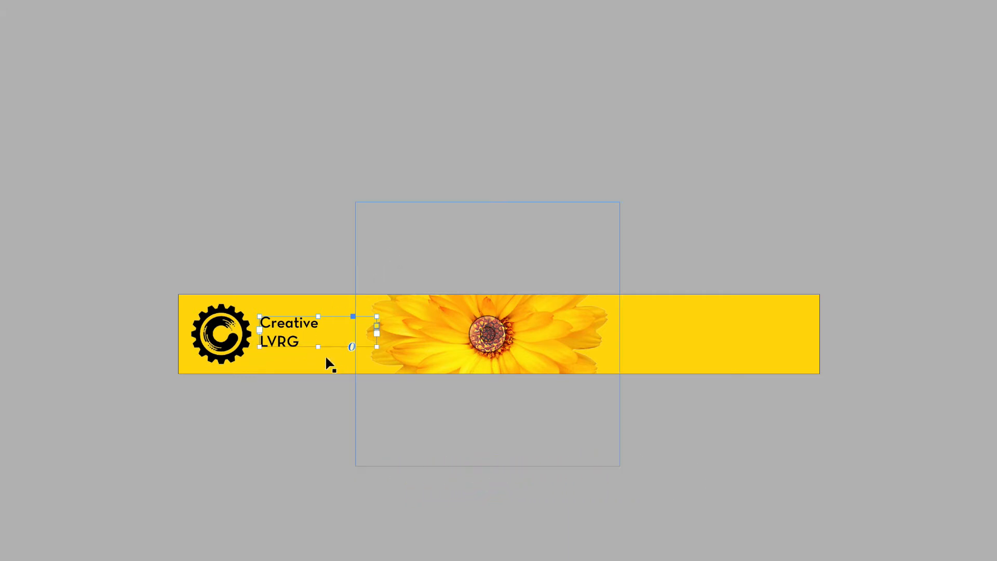
{"action": "left_click", "coordinate": [280, 338]}
{"action": "left_click_drag", "start_coordinate": [280, 343], "coordinate": [281, 345]}
{"action": "left_click", "coordinate": [306, 453]}
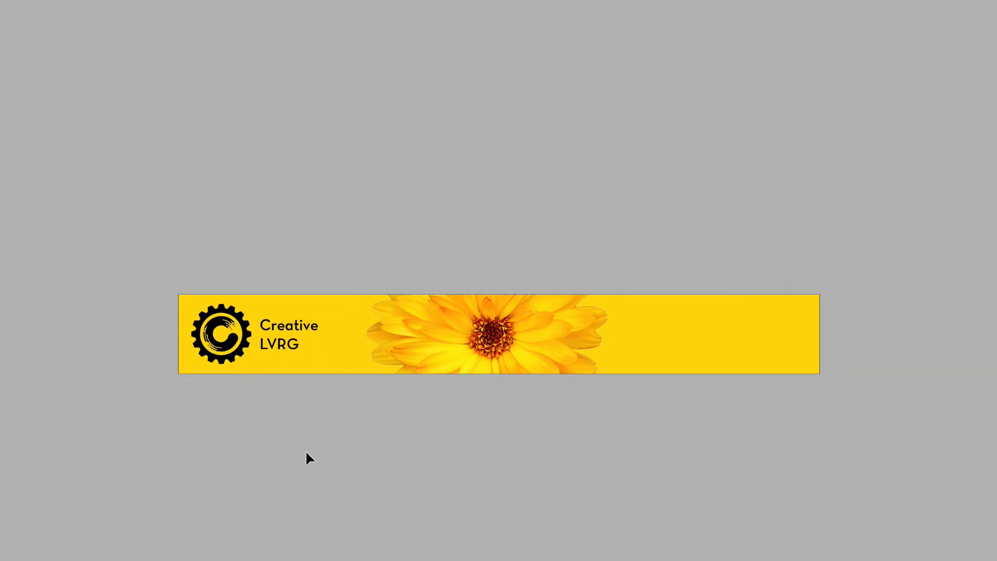
Change the word "Creative" beside the logo to capitals
{"action": "left_click", "coordinate": [286, 332]}
{"action": "double_click", "coordinate": [316, 326]}
{"action": "left_click_drag", "start_coordinate": [318, 326], "coordinate": [260, 322]}
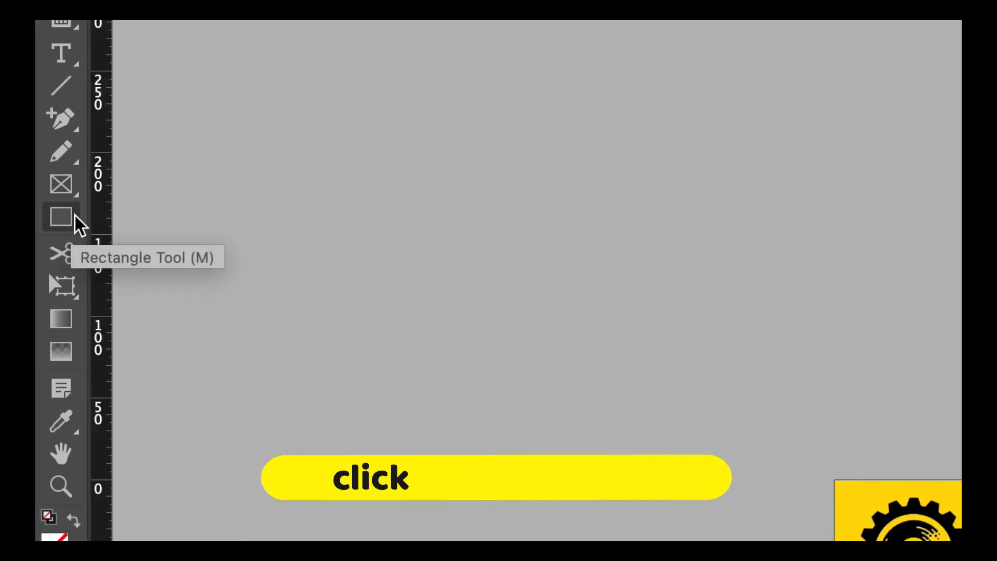
Draw a rectangle of about 154 × 43 px near the banner's right end and fill it with [Paper]
{"action": "left_click", "coordinate": [61, 218]}
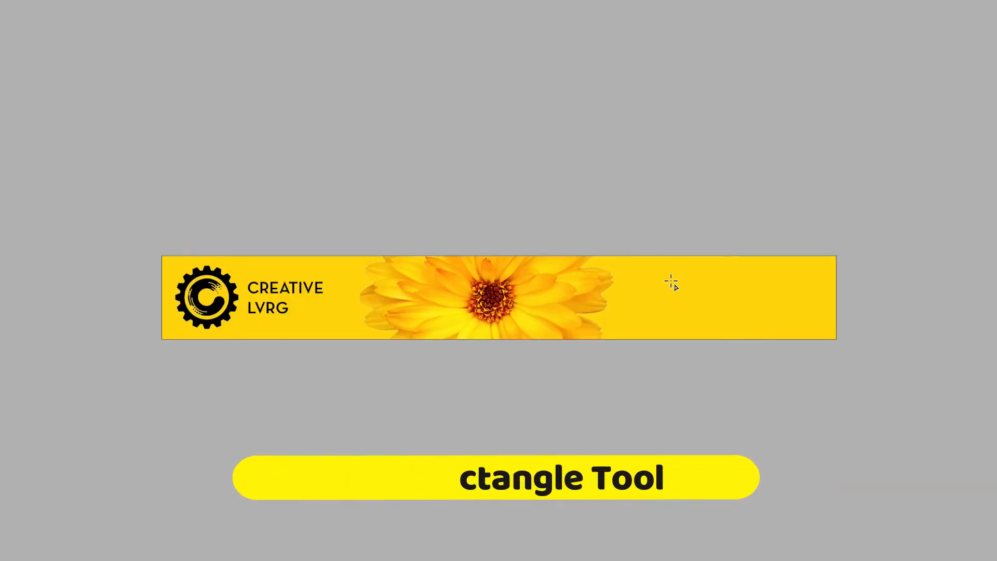
{"action": "left_click_drag", "start_coordinate": [671, 274], "coordinate": [813, 315]}
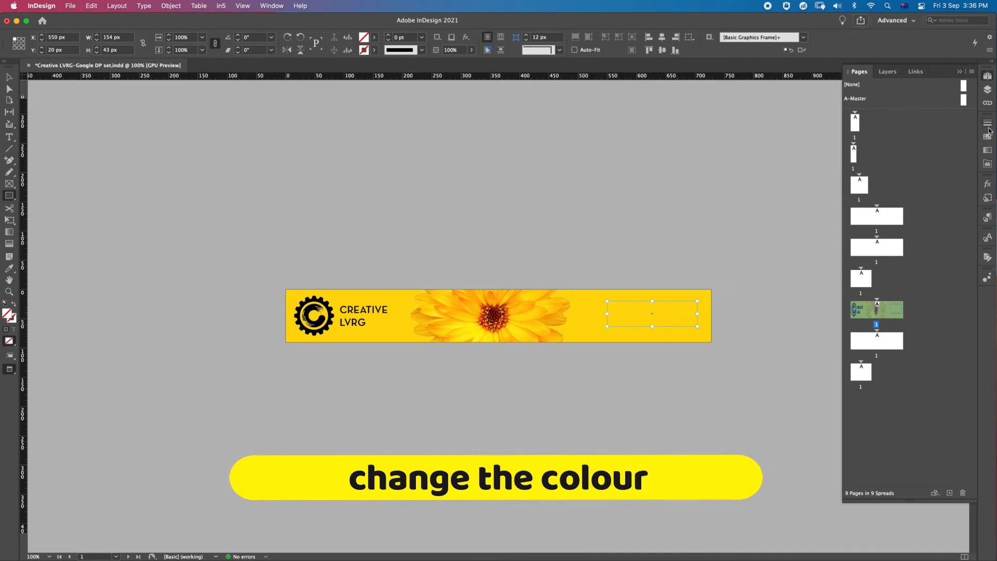
{"action": "left_click", "coordinate": [988, 138]}
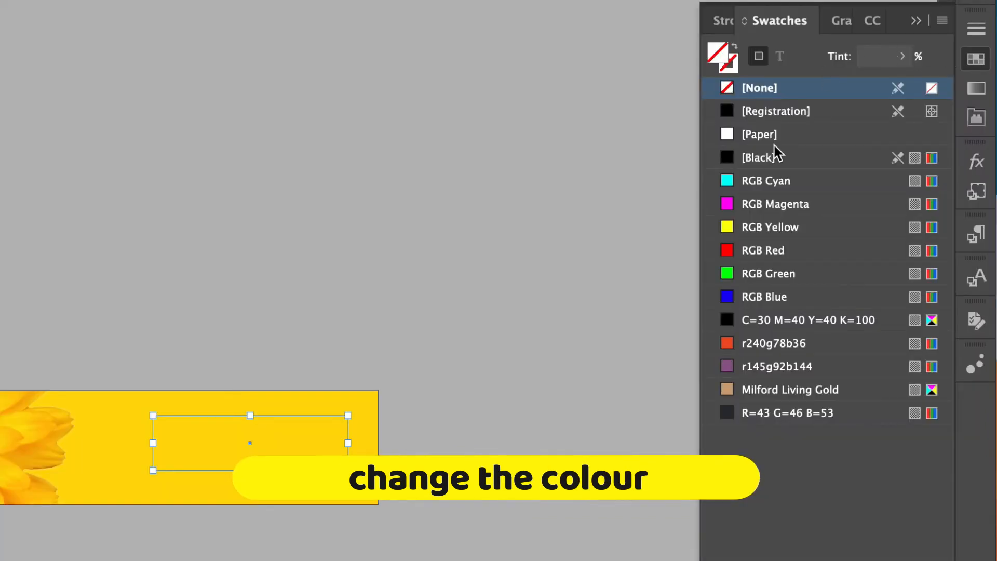
{"action": "left_click", "coordinate": [775, 136]}
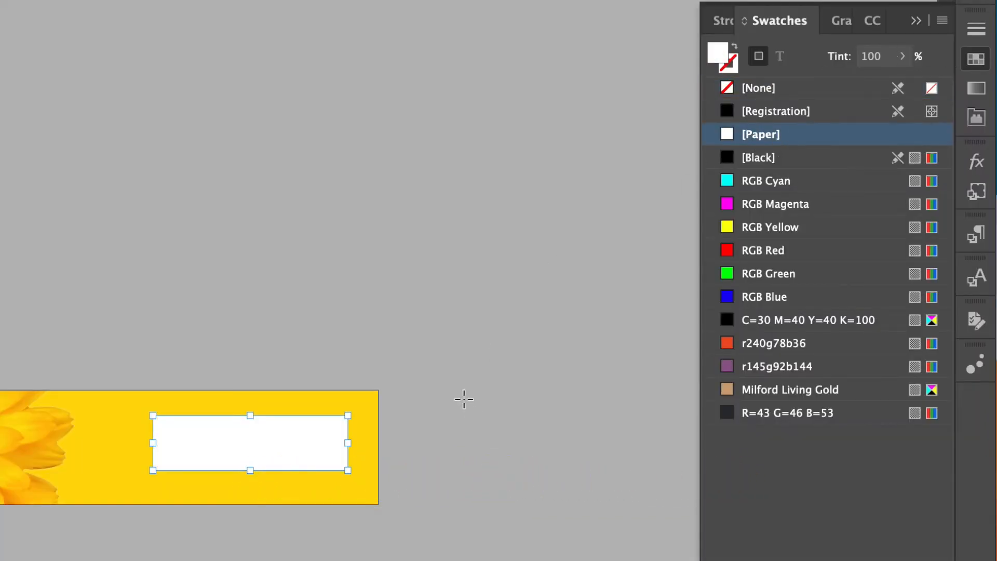
{"action": "key", "text": "v"}
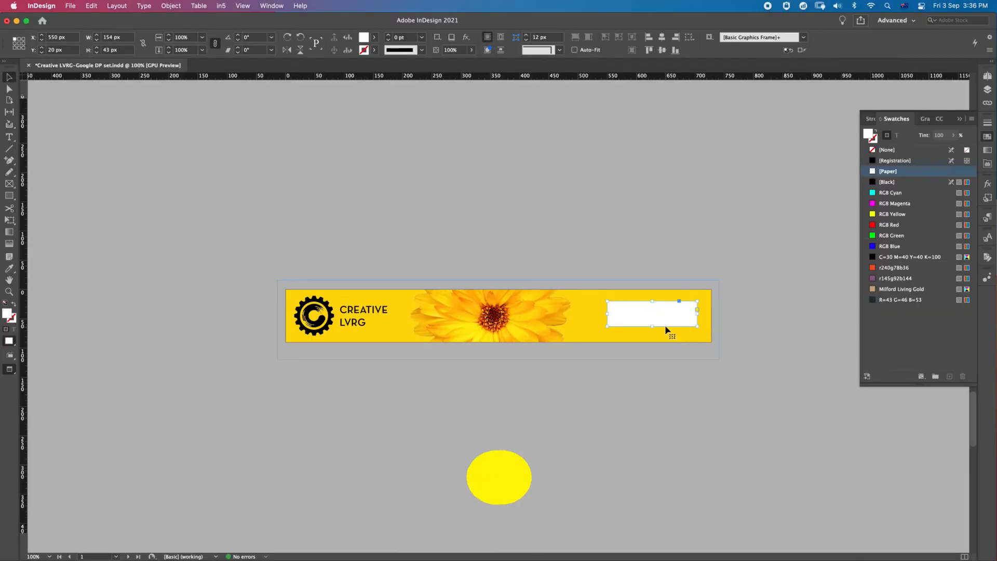
Move the white rectangle to about X 554 px, Y 23.5 px so it is vertically centred on the banner
{"action": "left_click", "coordinate": [278, 446]}
{"action": "left_click", "coordinate": [489, 452]}
{"action": "left_click_drag", "start_coordinate": [681, 322], "coordinate": [680, 323]}
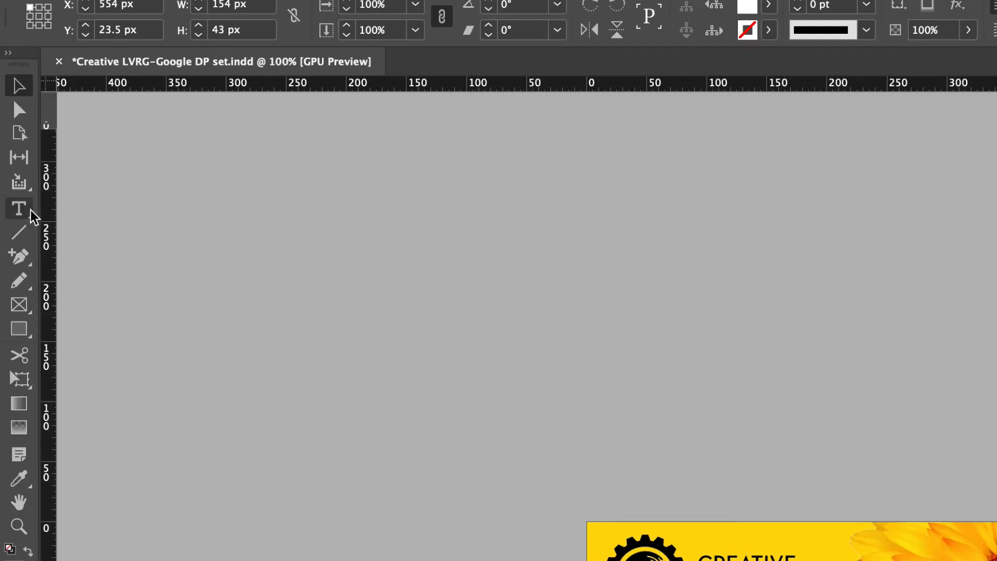
Enter the call-to-action text "Click now" inside the white rectangle
{"action": "left_click", "coordinate": [31, 211]}
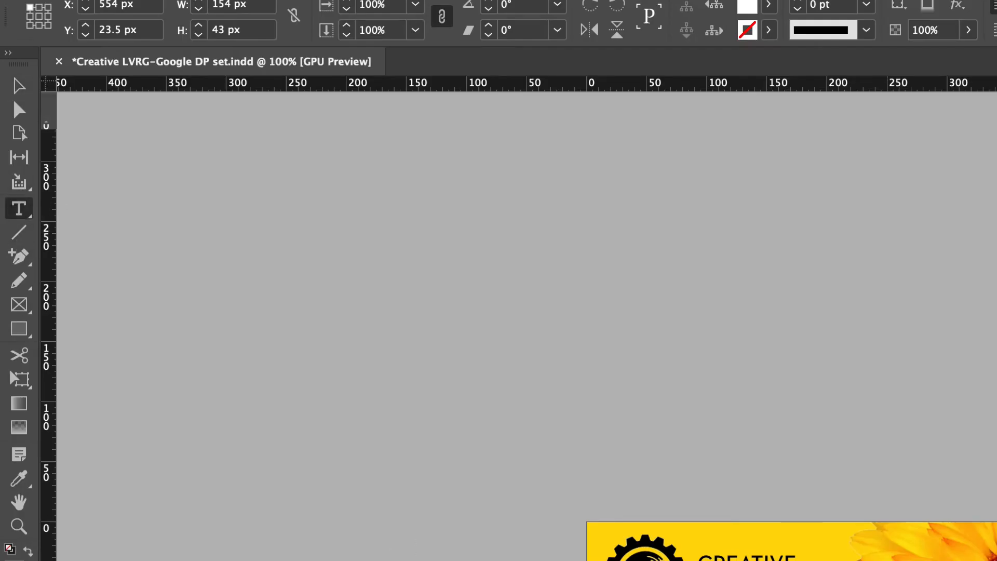
{"action": "left_click", "coordinate": [621, 318]}
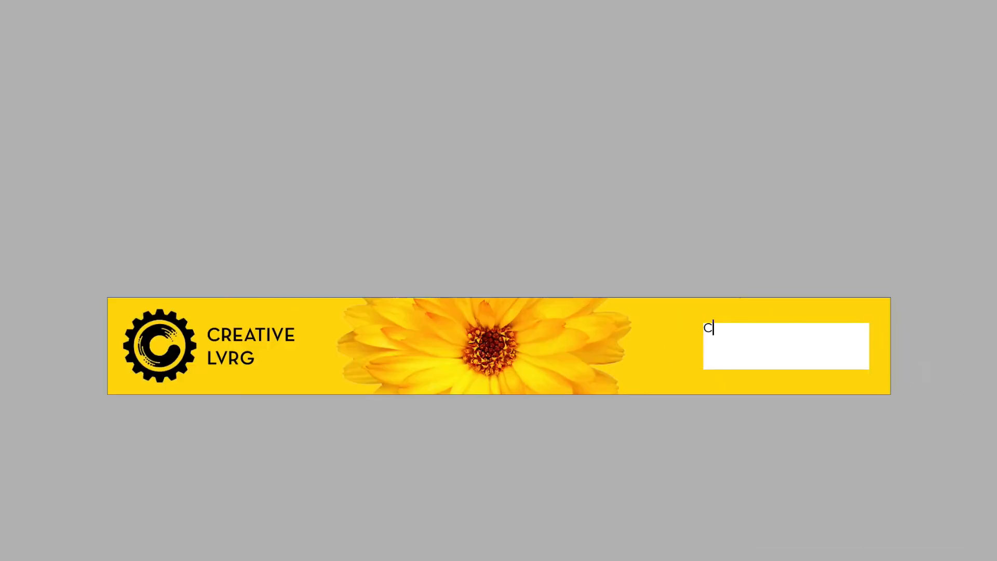
{"action": "type", "text": "Click now"}
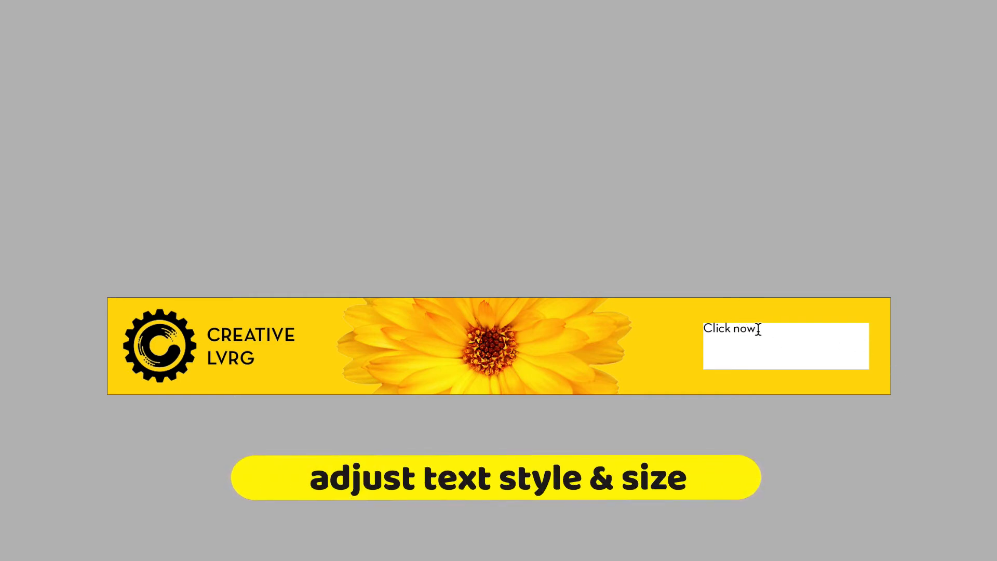
Format the "Click now" text as 24 pt all capitals and centre it horizontally in its white frame
{"action": "left_click_drag", "start_coordinate": [758, 329], "coordinate": [702, 330]}
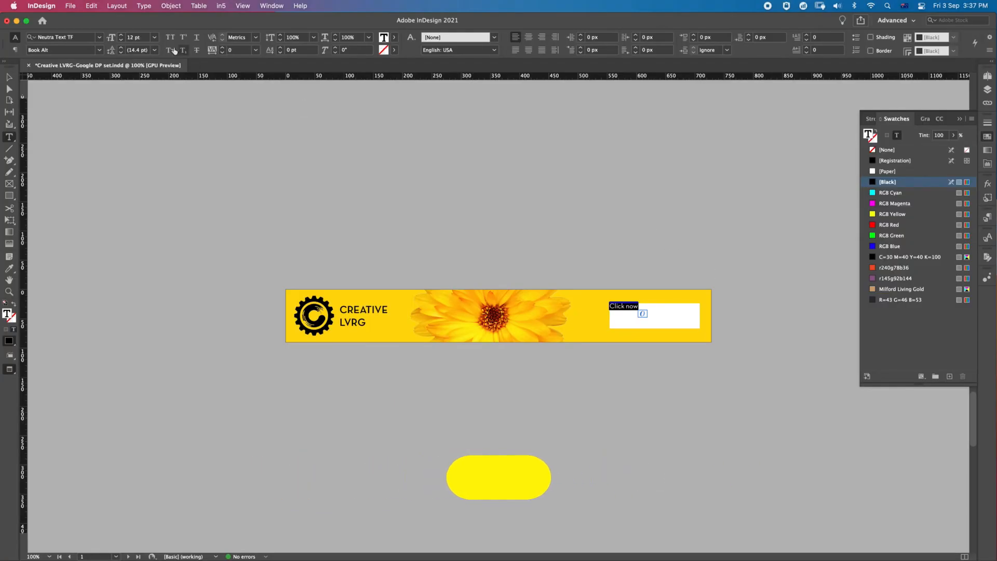
{"action": "left_click", "coordinate": [154, 38]}
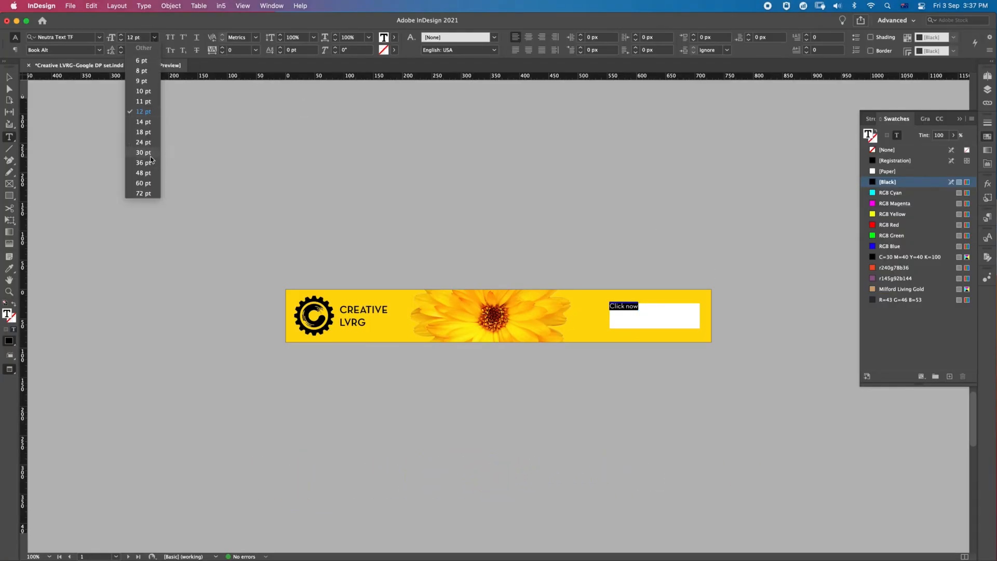
{"action": "left_click", "coordinate": [149, 142]}
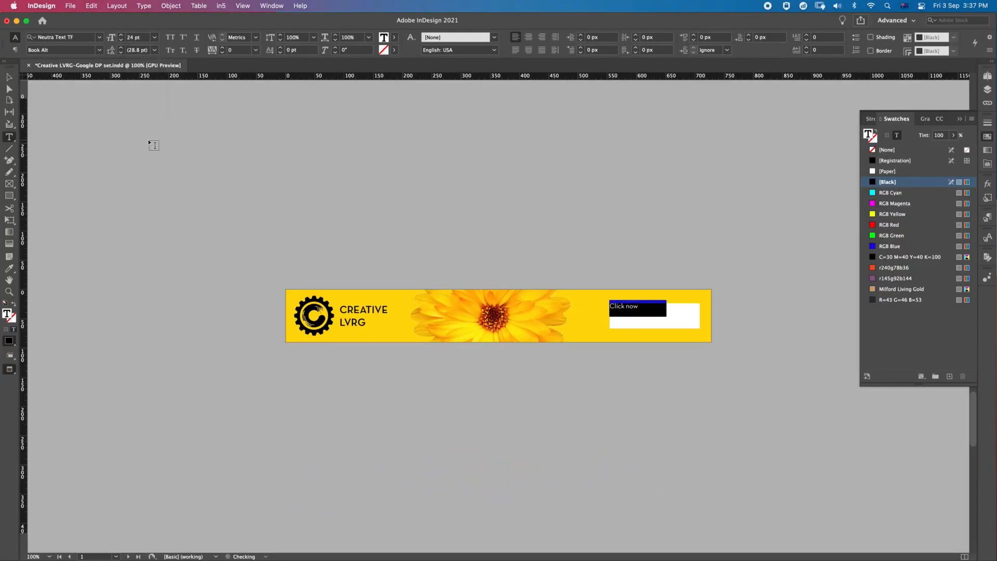
{"action": "left_click", "coordinate": [168, 41]}
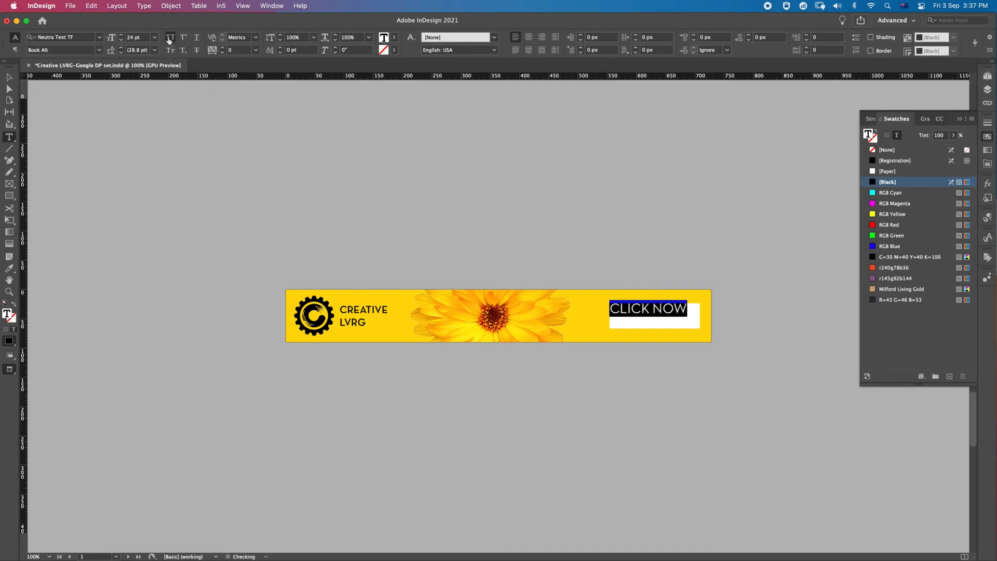
{"action": "left_click", "coordinate": [529, 38]}
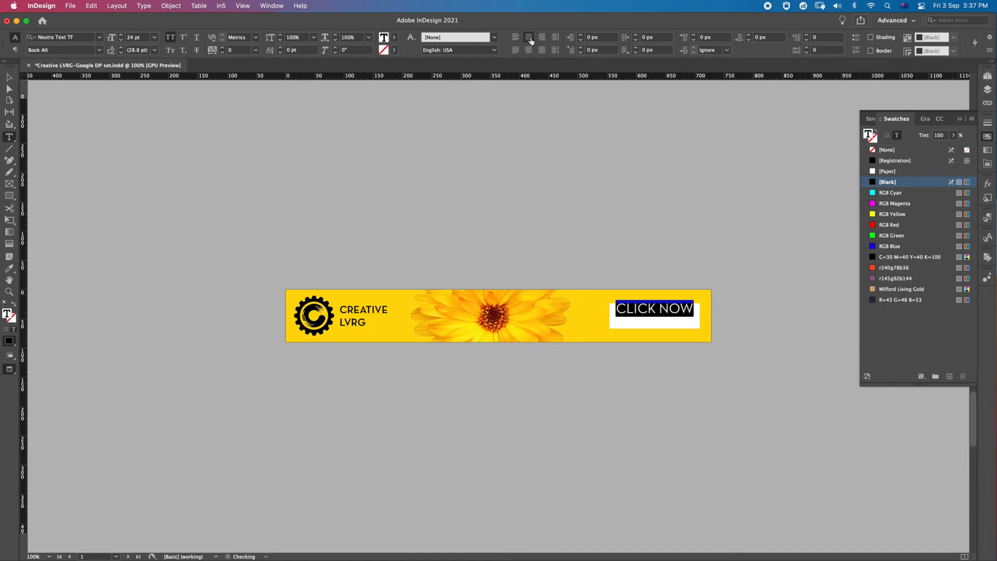
Centre the "CLICK NOW" text vertically inside the white button frame
{"action": "left_click", "coordinate": [10, 77]}
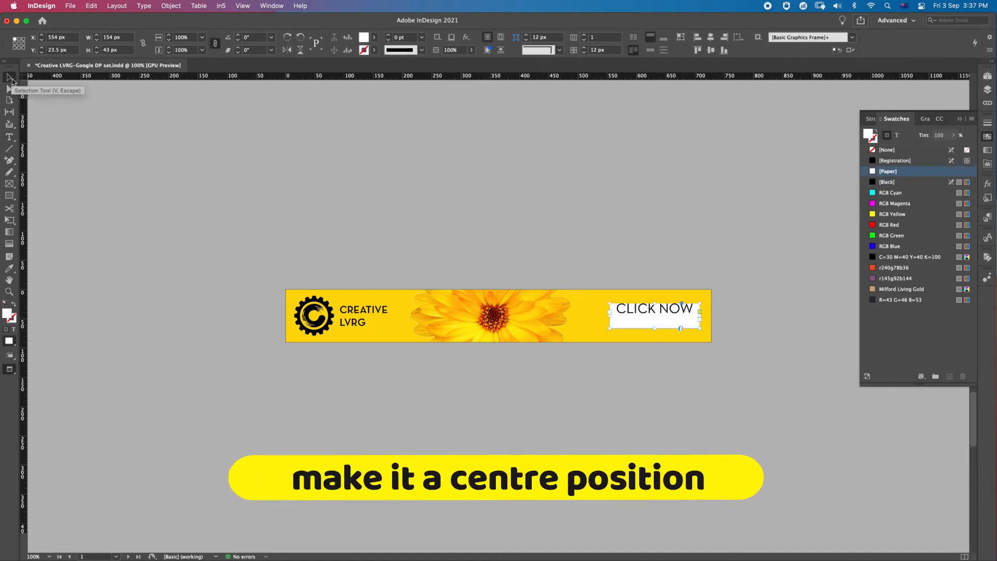
{"action": "left_click", "coordinate": [737, 385]}
{"action": "left_click", "coordinate": [665, 318]}
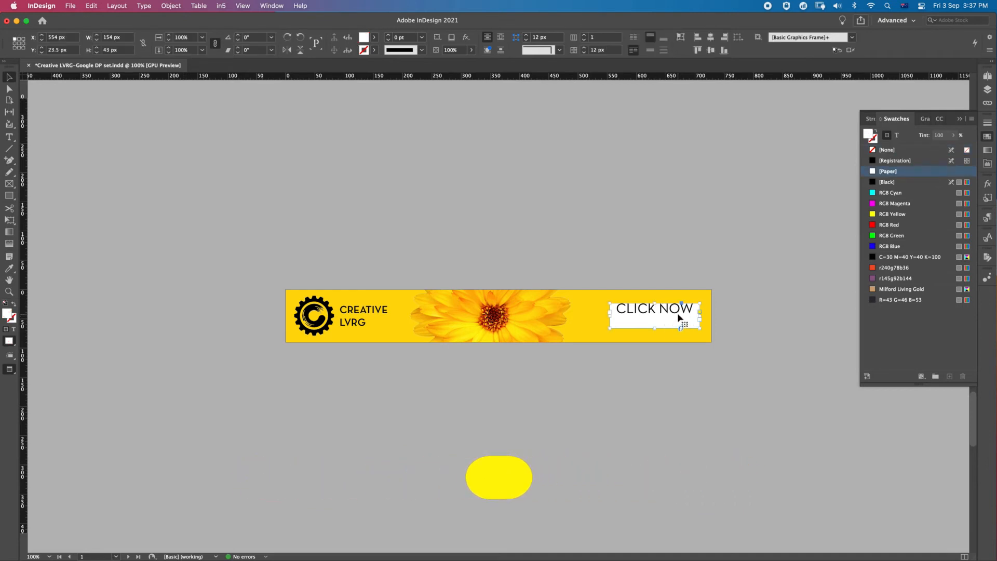
{"action": "left_click", "coordinate": [649, 53]}
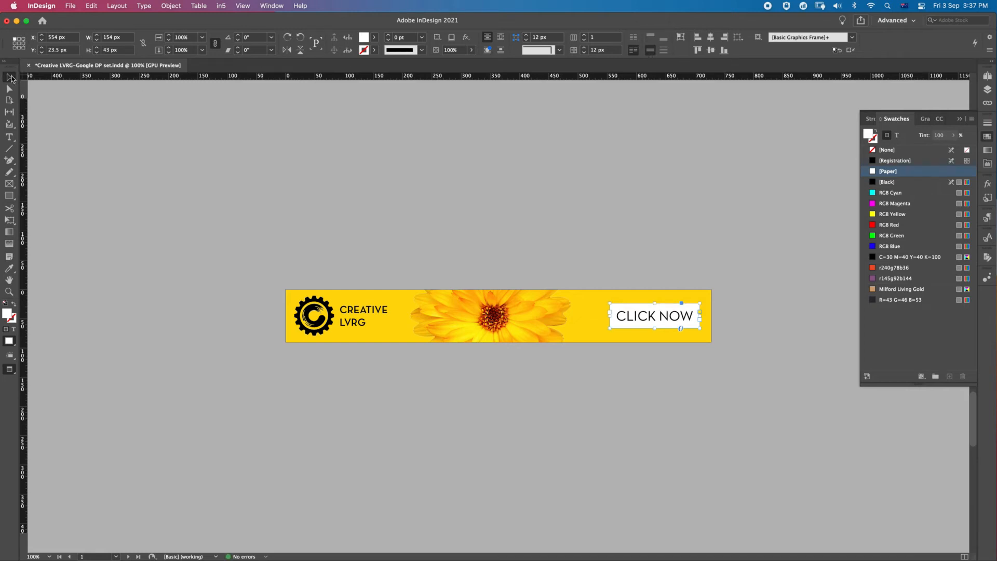
{"action": "left_click", "coordinate": [639, 252]}
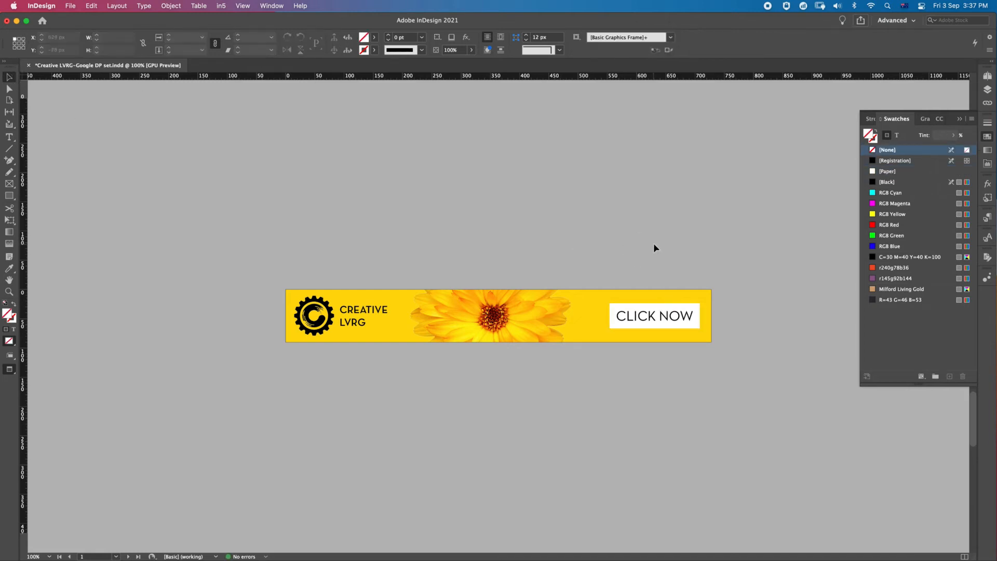
Open the interactive Animation settings and apply the Rotate 180° CW preset to the flower image
{"action": "left_click", "coordinate": [960, 119]}
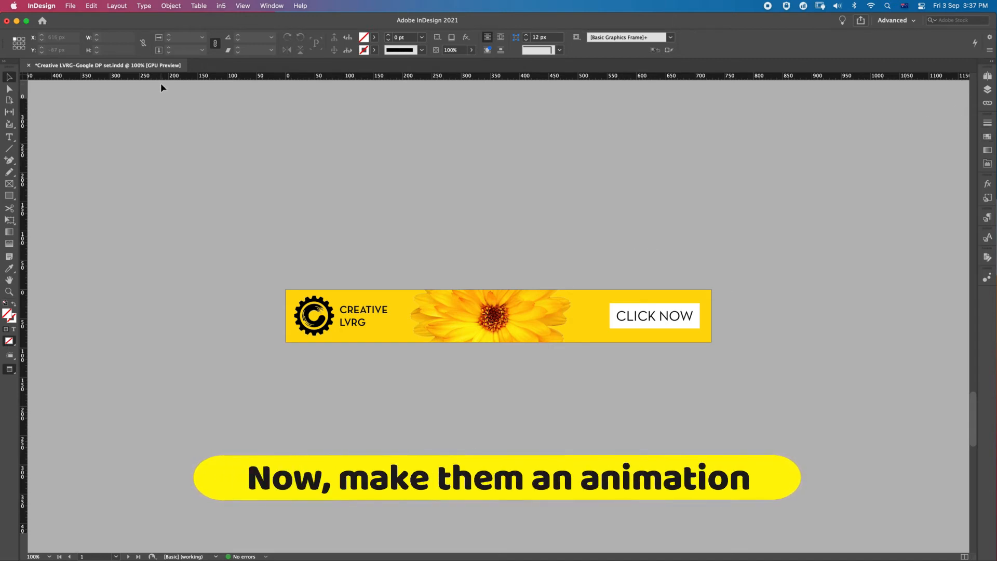
{"action": "left_click", "coordinate": [272, 6]}
{"action": "mouse_move", "coordinate": [268, 144]}
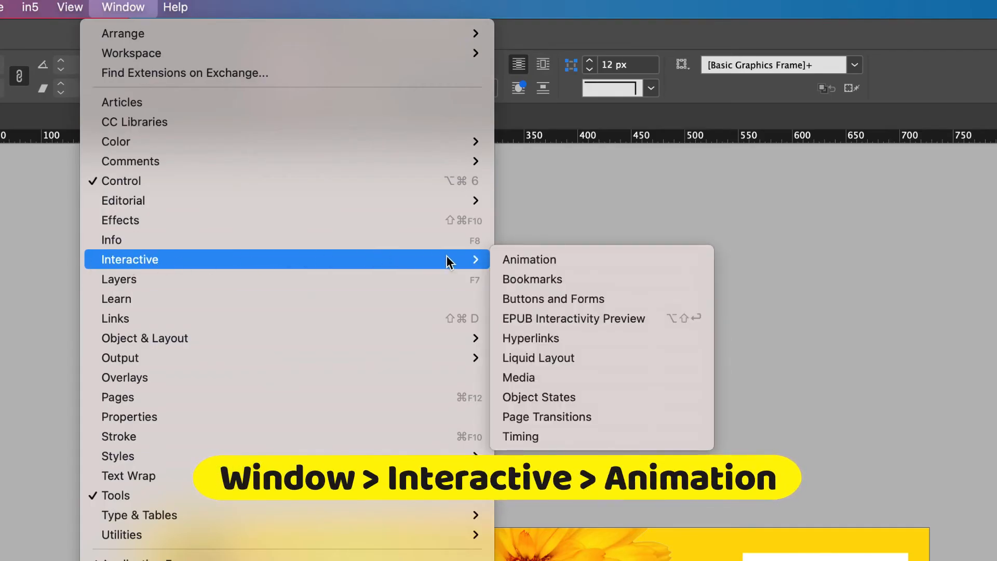
{"action": "left_click", "coordinate": [577, 262]}
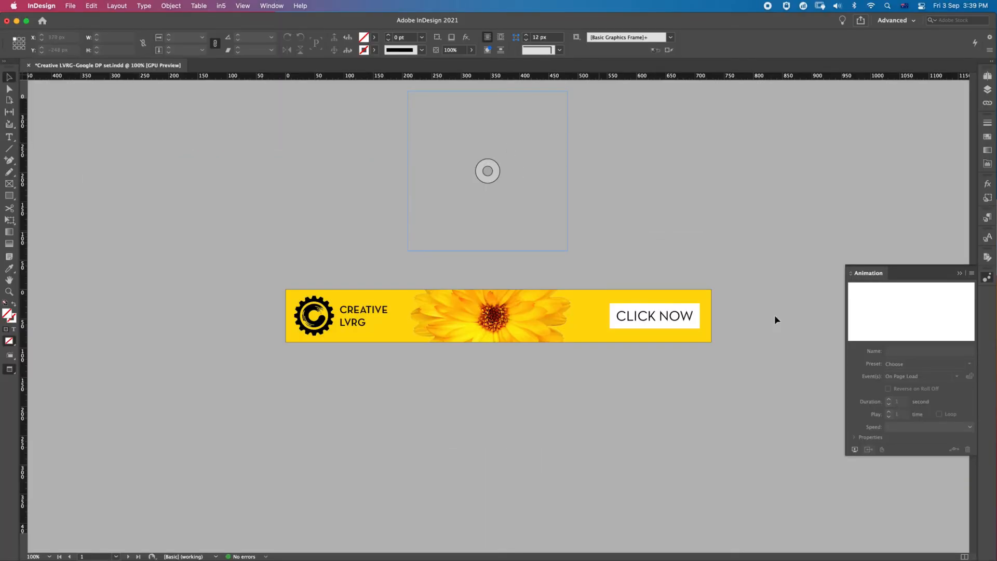
{"action": "left_click", "coordinate": [536, 337]}
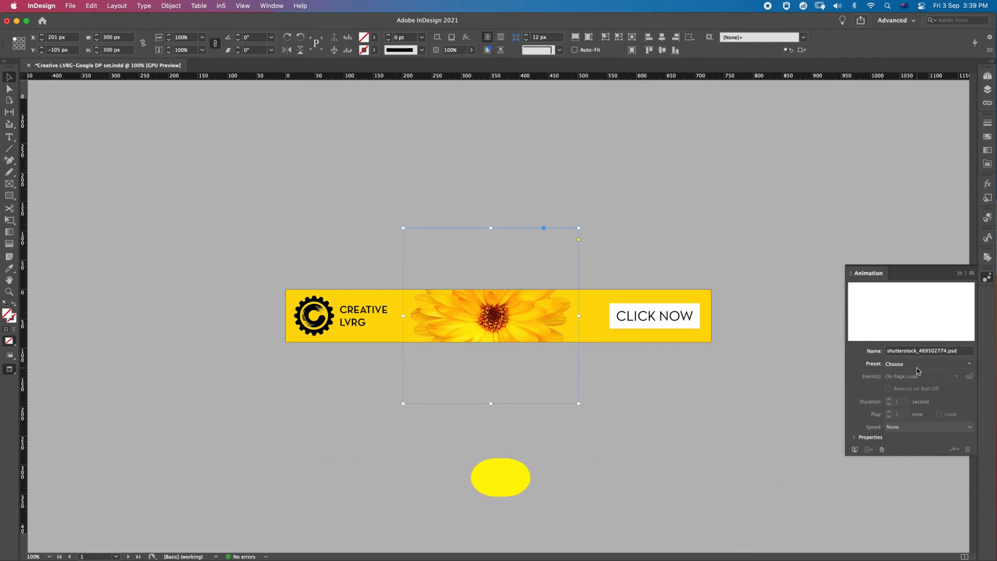
{"action": "left_click", "coordinate": [969, 364]}
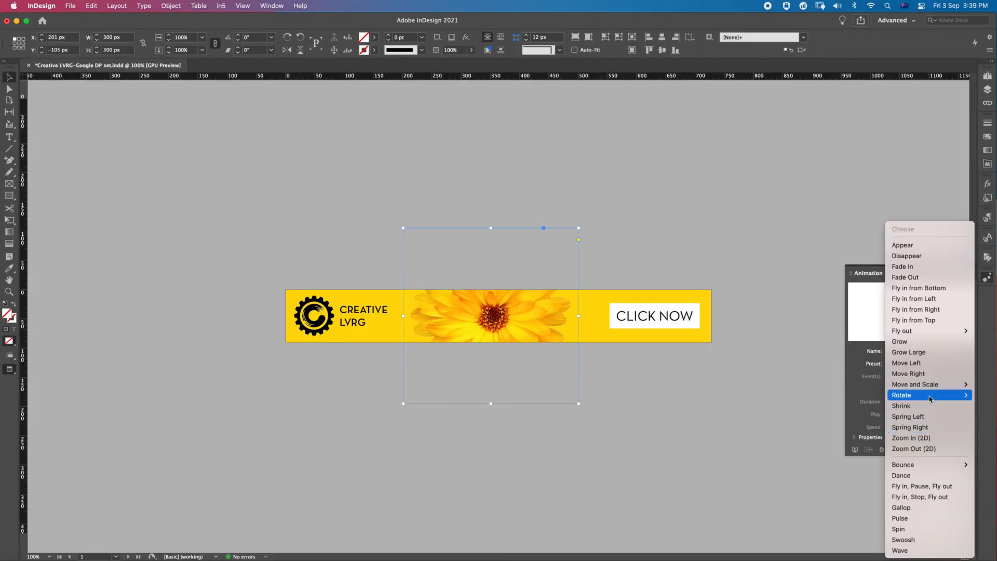
{"action": "mouse_move", "coordinate": [929, 398]}
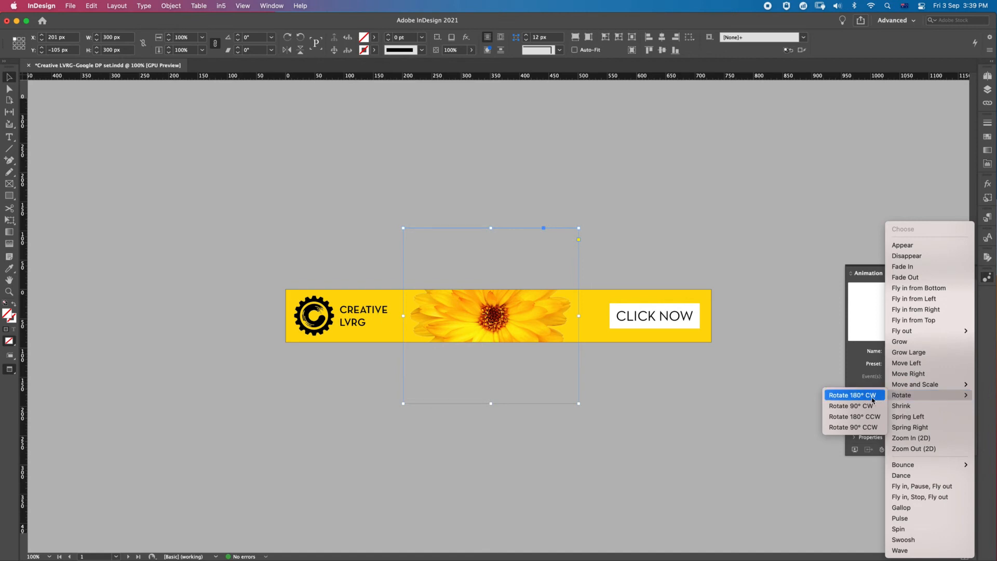
{"action": "left_click", "coordinate": [852, 395]}
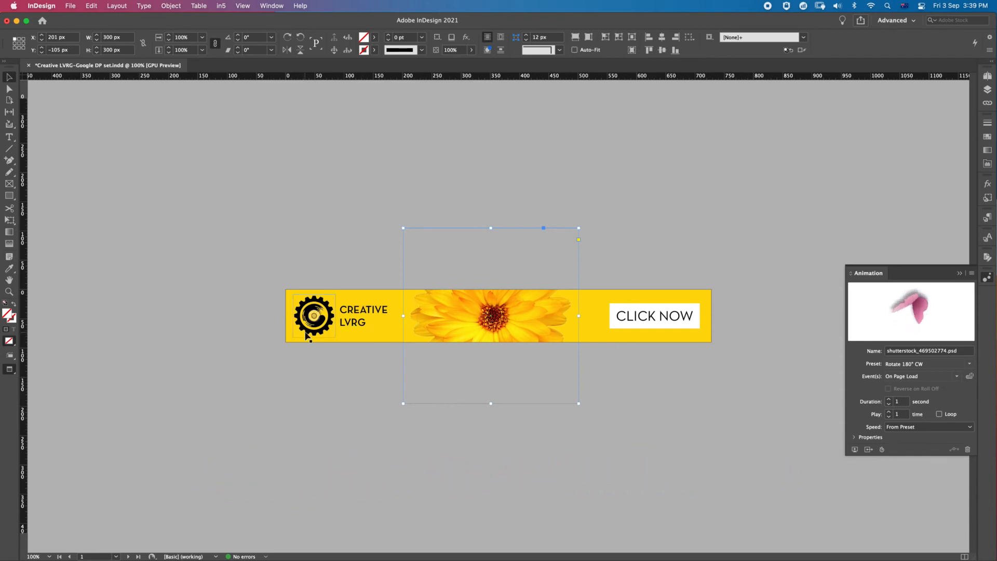
Group the gear logo with the "CREATIVE LVRG" text beside it
{"action": "left_click", "coordinate": [325, 329]}
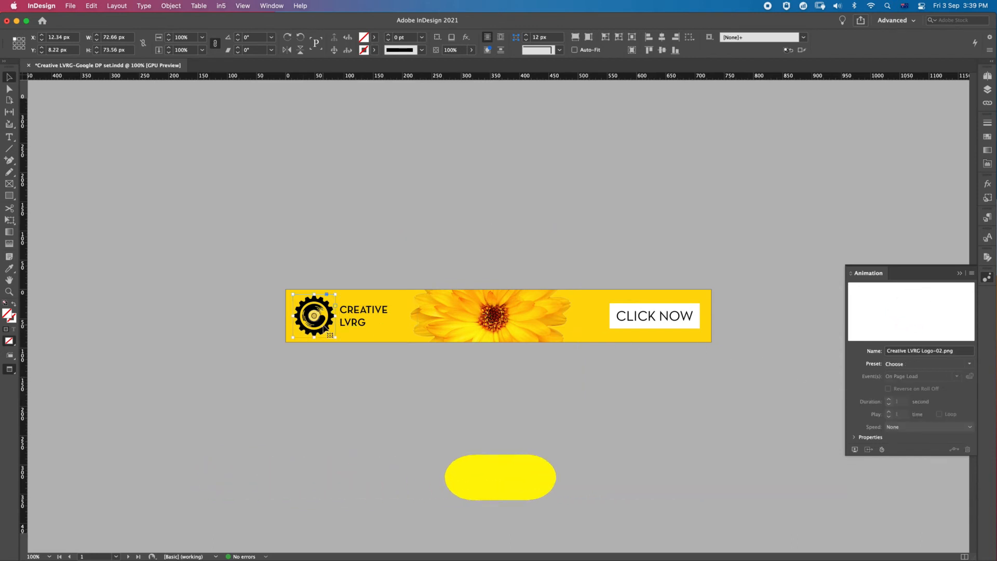
{"action": "left_click", "coordinate": [385, 316], "text": "shift"}
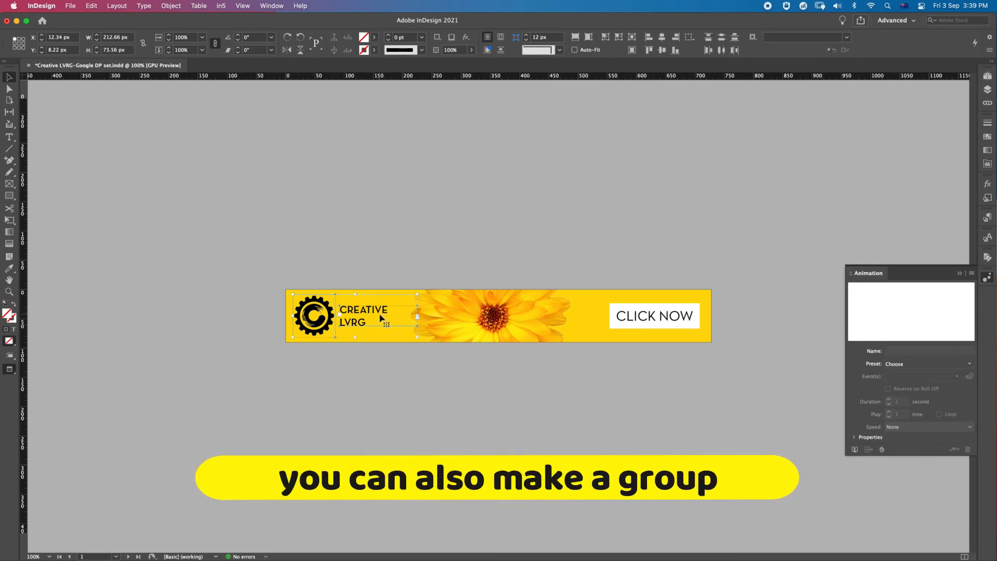
{"action": "right_click", "coordinate": [382, 319]}
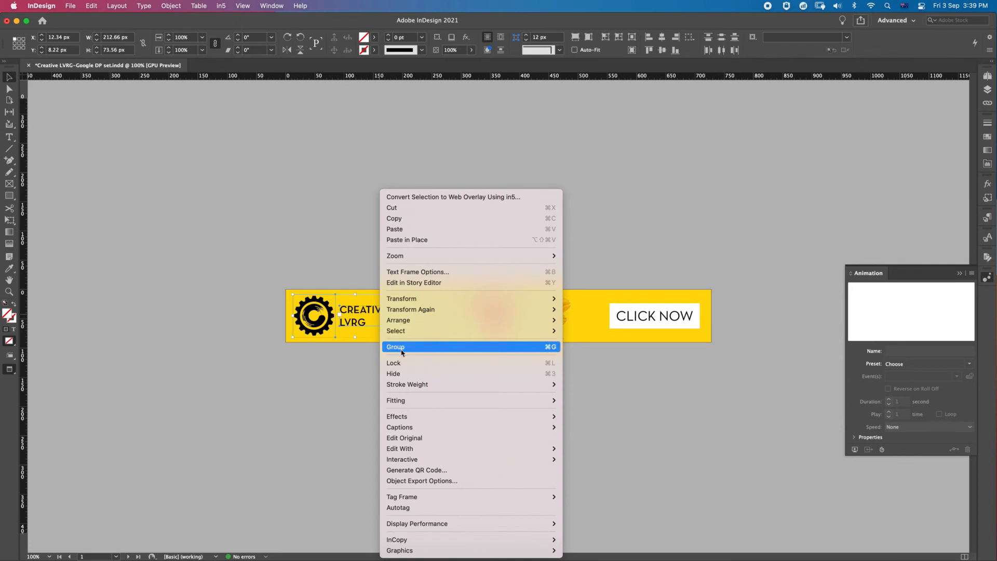
{"action": "left_click", "coordinate": [420, 347]}
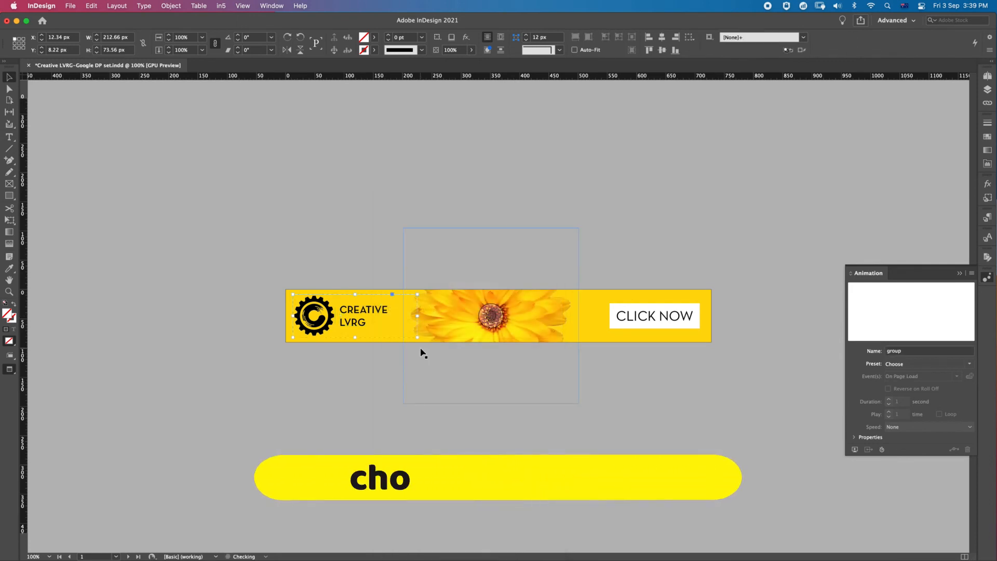
{"action": "left_click", "coordinate": [356, 391]}
Apply the Move Right animation preset to the logo group and shorten its motion path to end near the flower's left edge
{"action": "left_click", "coordinate": [361, 327]}
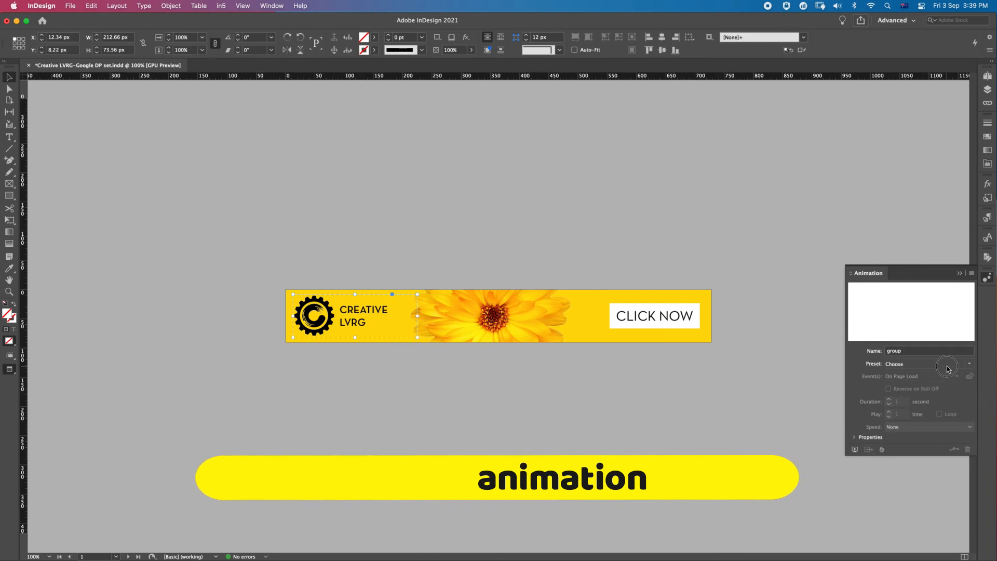
{"action": "left_click", "coordinate": [969, 364]}
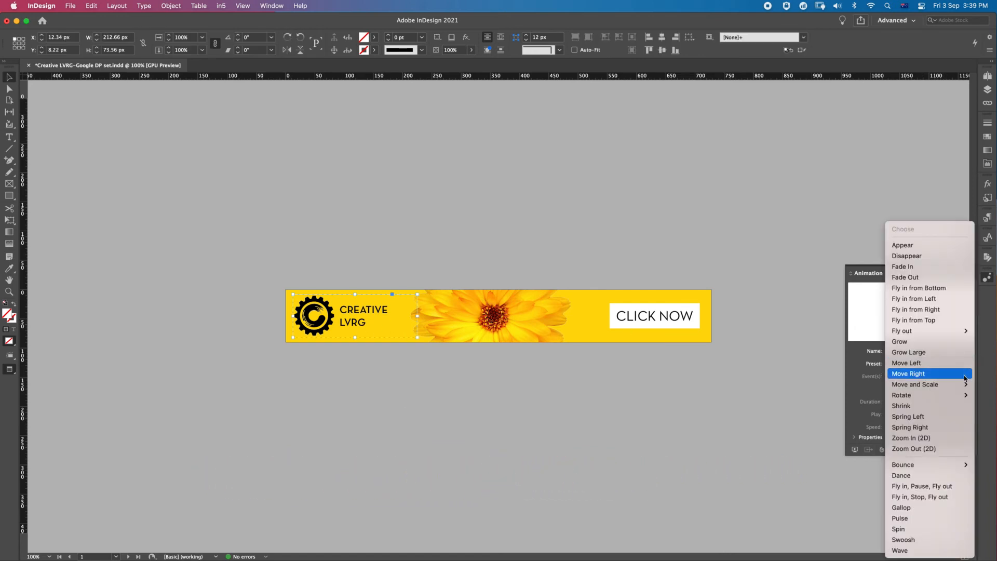
{"action": "left_click", "coordinate": [965, 378]}
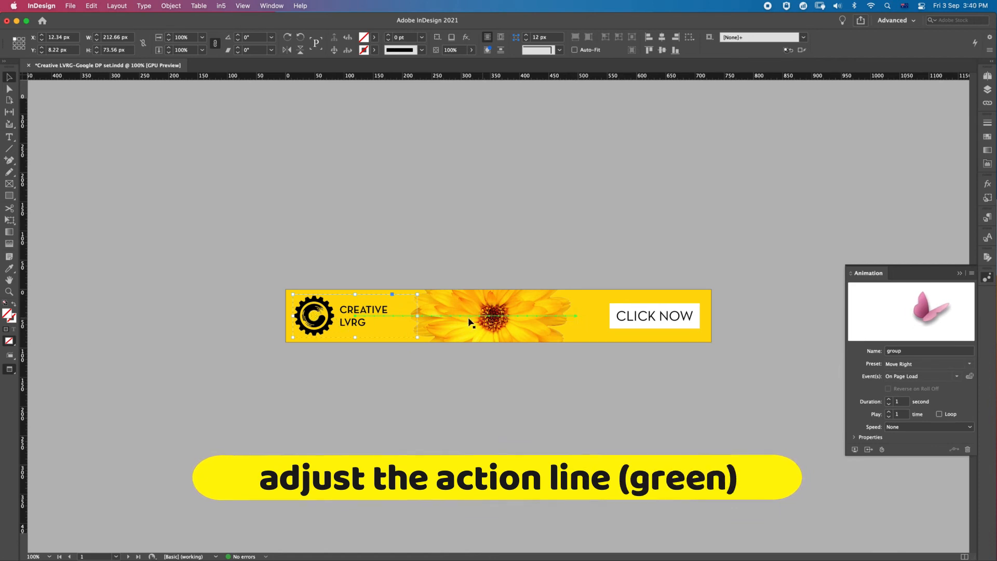
{"action": "left_click", "coordinate": [355, 316]}
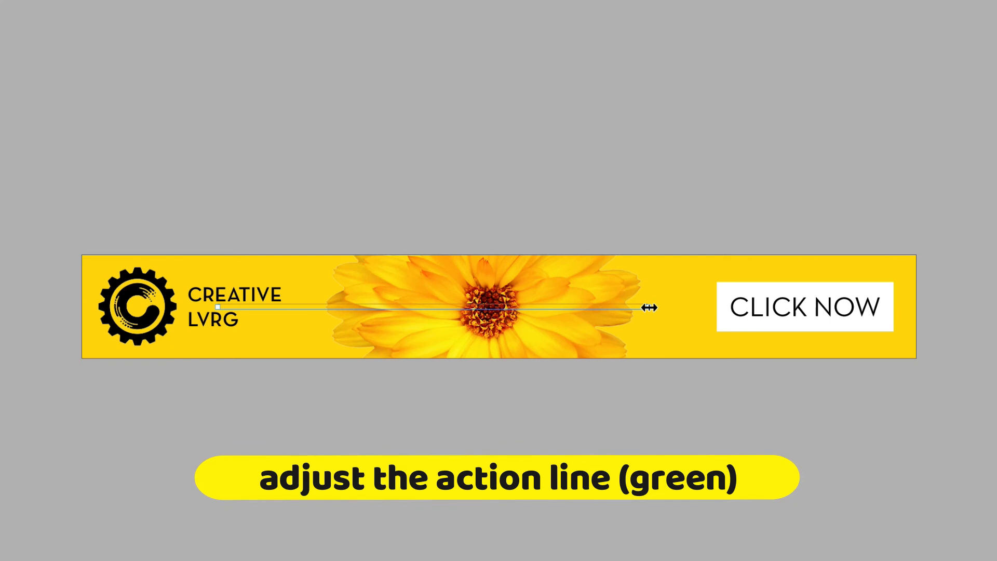
{"action": "left_click_drag", "start_coordinate": [649, 307], "coordinate": [350, 307]}
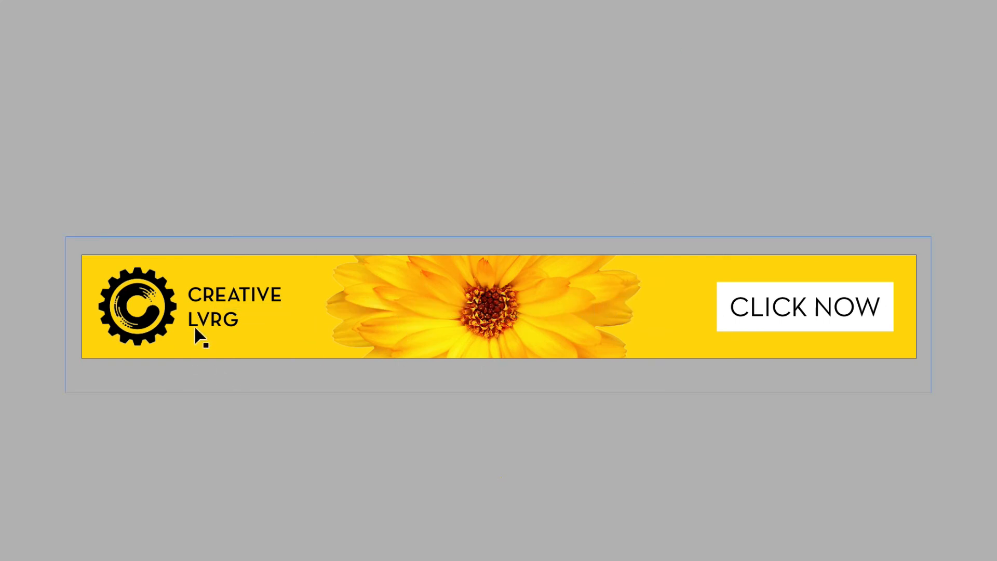
Move the logo group about 120 px to the left so it starts partly outside the banner's left edge
{"action": "left_click", "coordinate": [230, 326]}
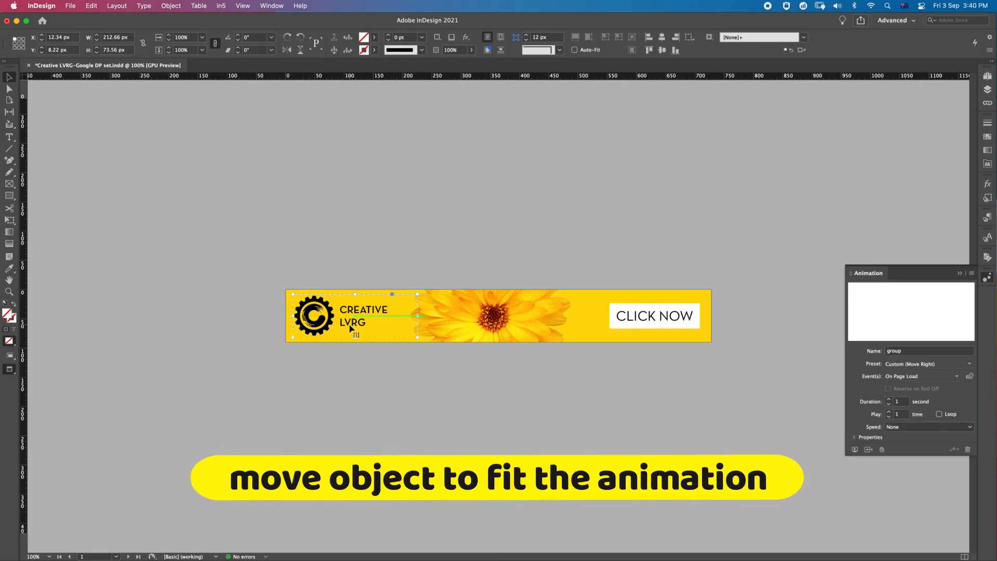
{"action": "left_click_drag", "start_coordinate": [361, 326], "coordinate": [290, 329]}
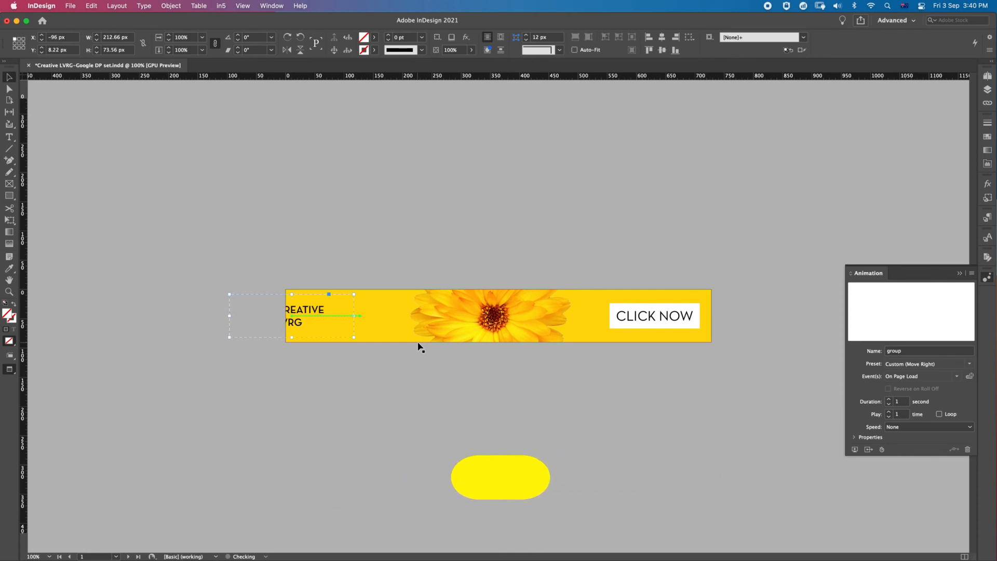
{"action": "key", "text": "Left"}
{"action": "key", "text": "Left"}
{"action": "key", "text": "Left"}
{"action": "key", "text": "Left"}
{"action": "key", "text": "Left"}
{"action": "key", "text": "Left"}
{"action": "key", "text": "Left"}
{"action": "key", "text": "Left"}
{"action": "key", "text": "Left"}
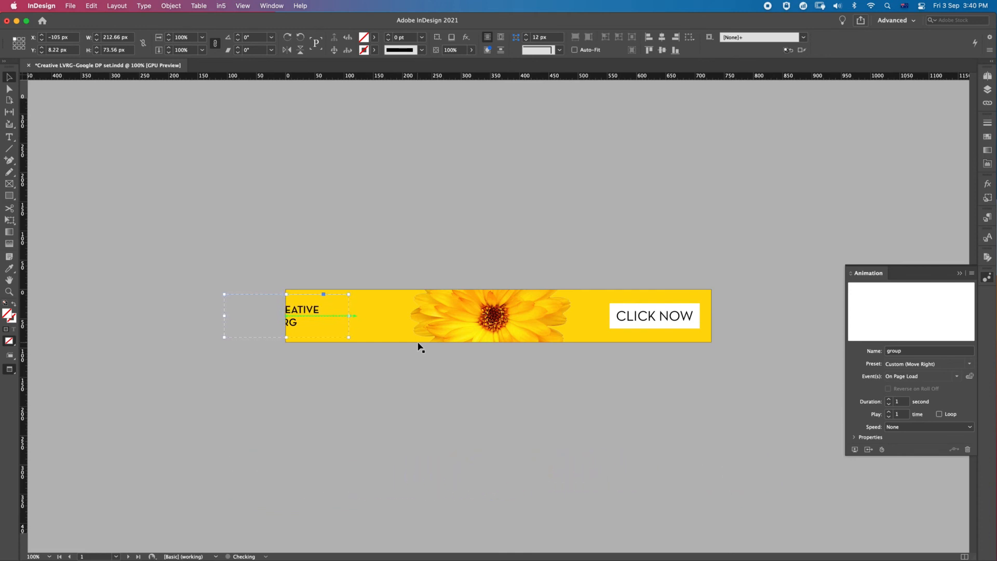
{"action": "key", "text": "Left"}
{"action": "key", "text": "Left"}
{"action": "key", "text": "Left"}
{"action": "left_click", "coordinate": [490, 388]}
{"action": "left_click", "coordinate": [642, 373]}
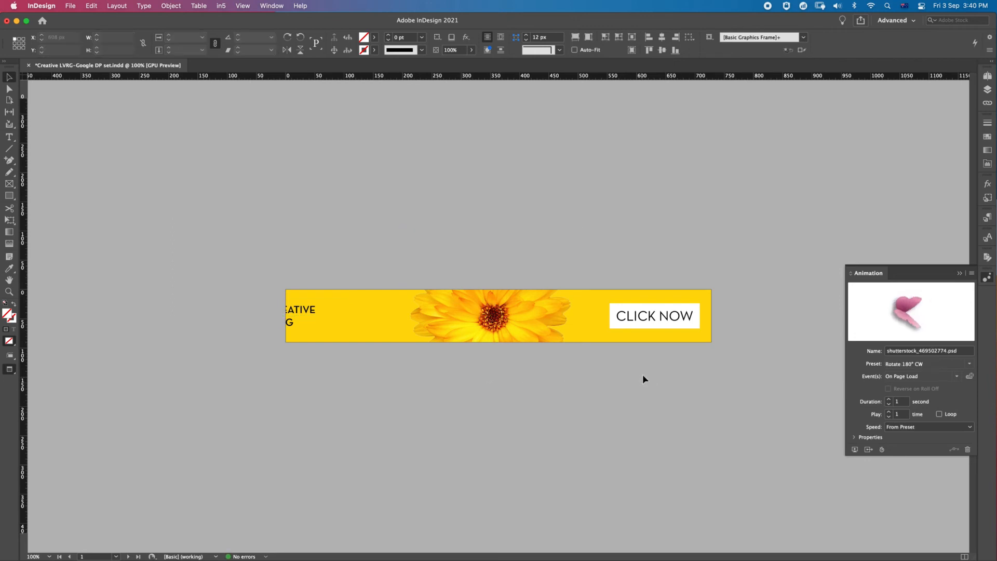
Apply the Appear animation preset to the "CLICK NOW" button
{"action": "left_click", "coordinate": [667, 325]}
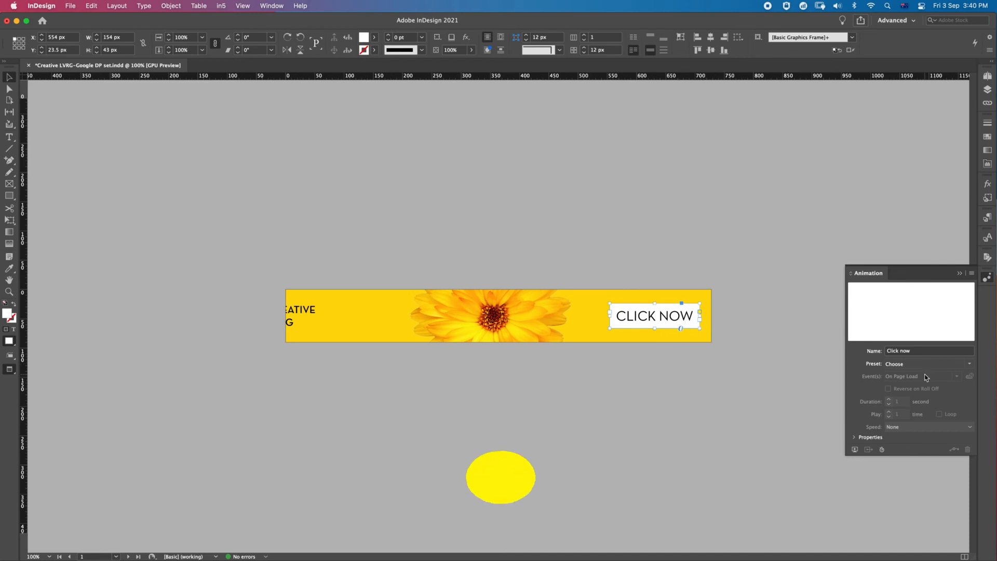
{"action": "left_click", "coordinate": [968, 364]}
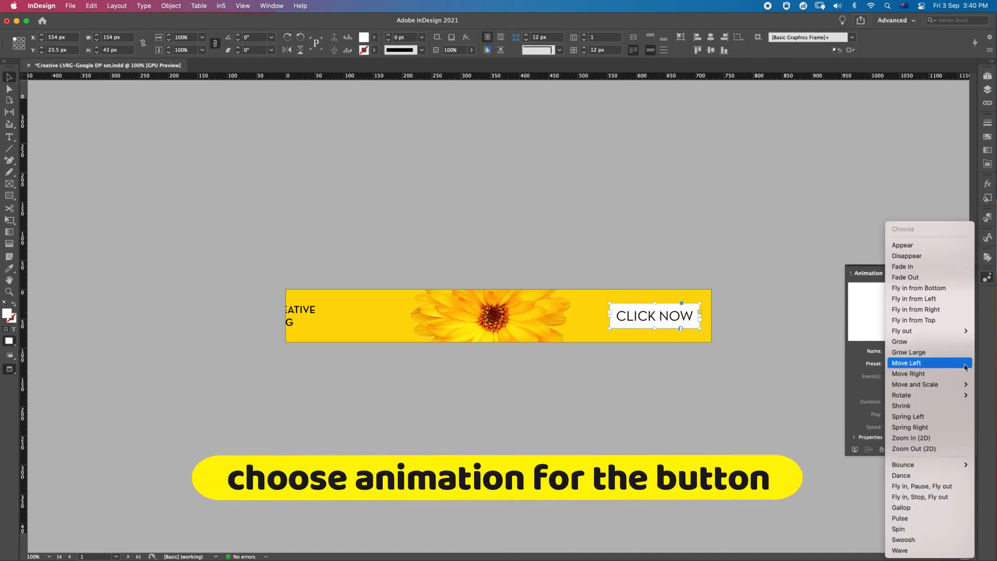
{"action": "left_click", "coordinate": [927, 246]}
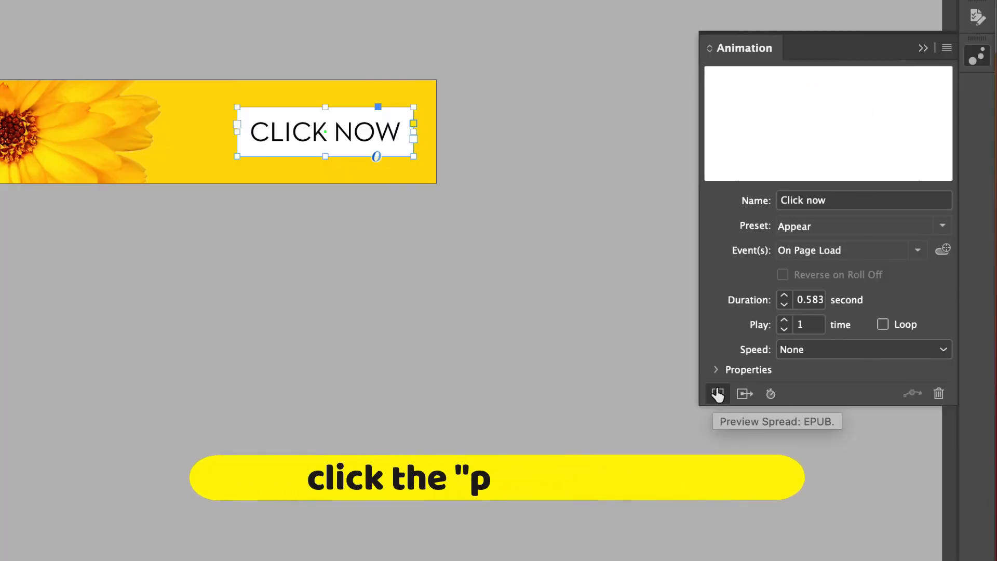
Preview the spread's animations in the EPUB Interactivity Preview, widen the preview window and close it
{"action": "left_click", "coordinate": [854, 449]}
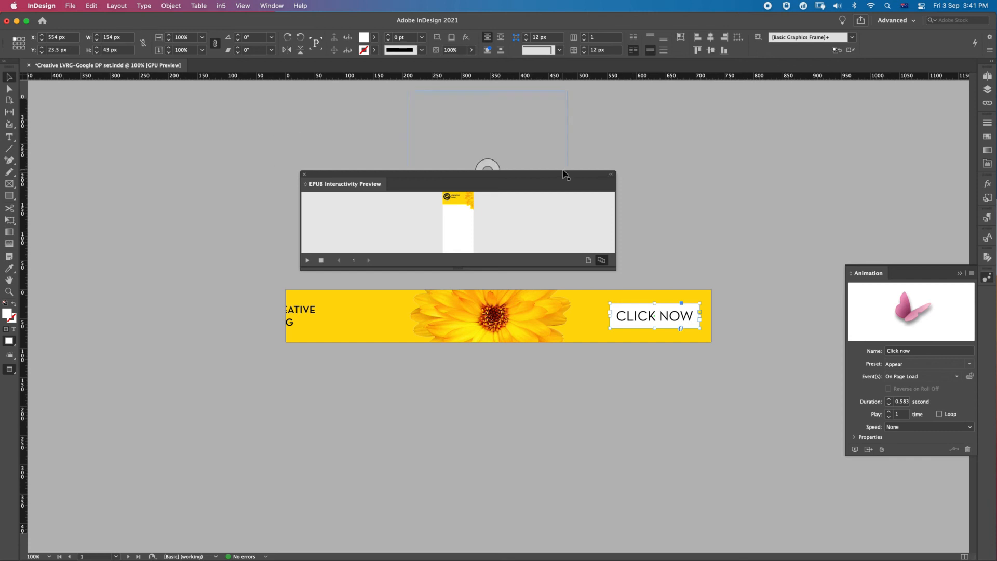
{"action": "left_click_drag", "start_coordinate": [616, 268], "coordinate": [711, 269]}
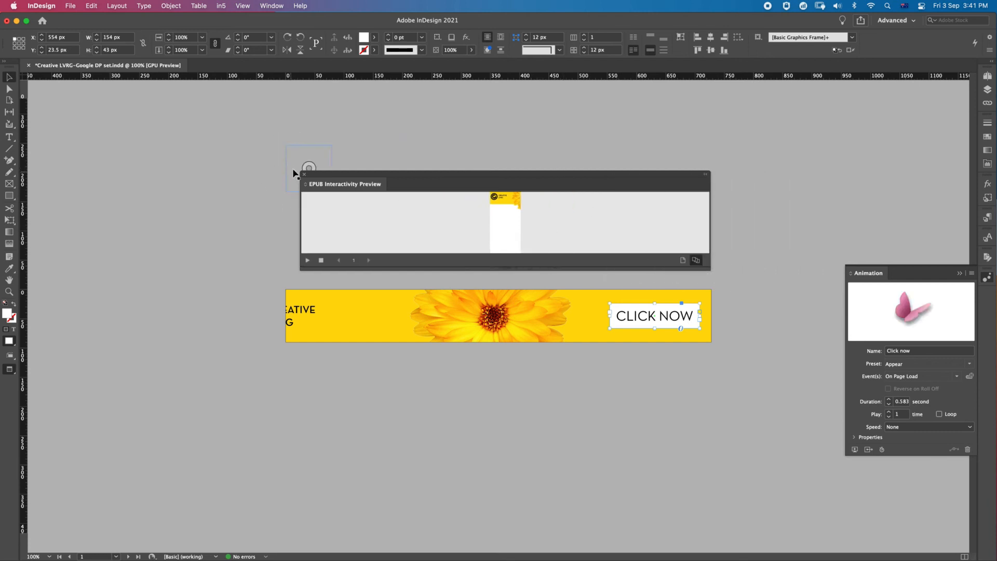
{"action": "left_click", "coordinate": [305, 174]}
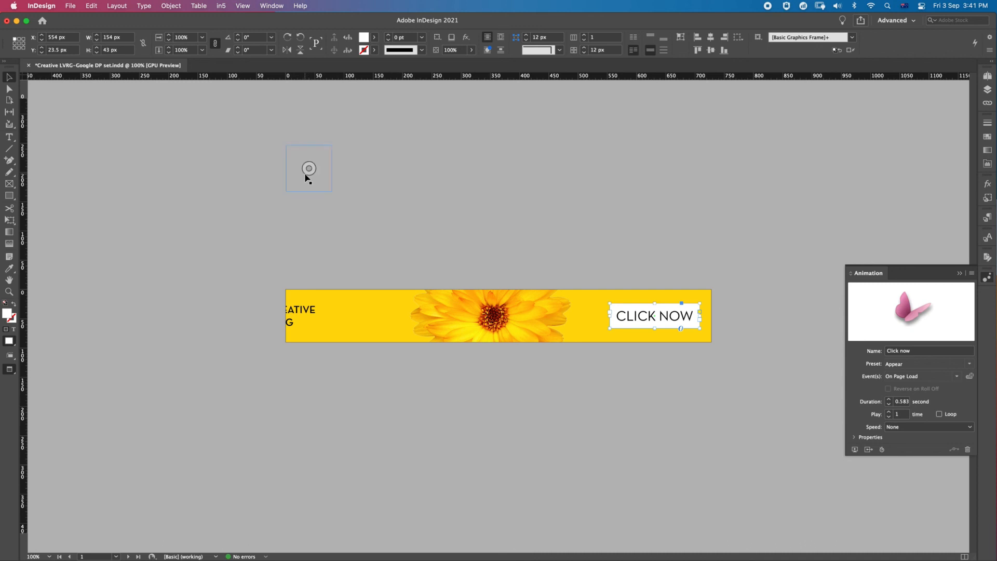
Save the document and export the Custom H 3 range as HTML5 with in5 to the html5_output folder, using vertical continuous scroll and Web output
{"action": "left_click", "coordinate": [506, 384]}
{"action": "left_click", "coordinate": [703, 399]}
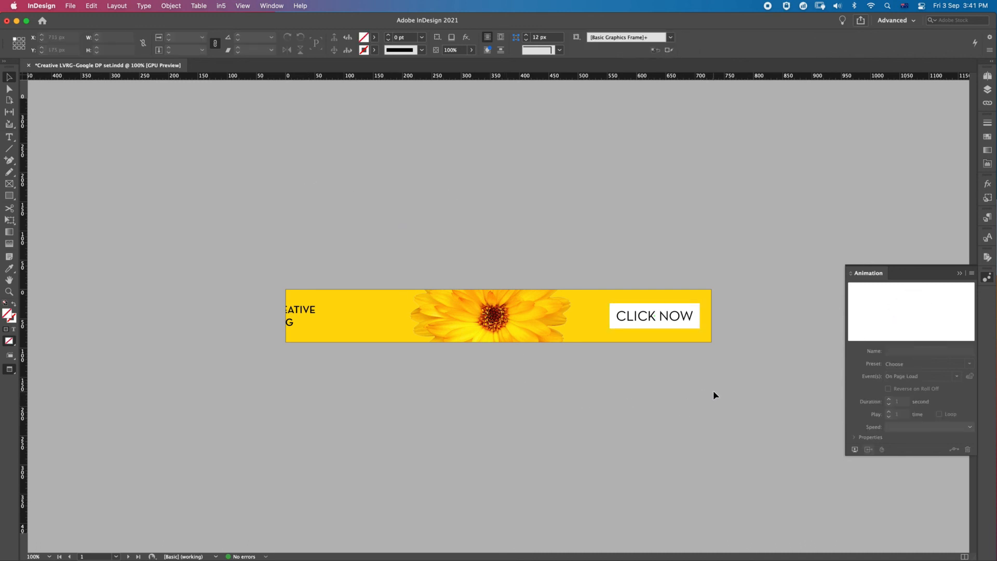
{"action": "left_click", "coordinate": [71, 6]}
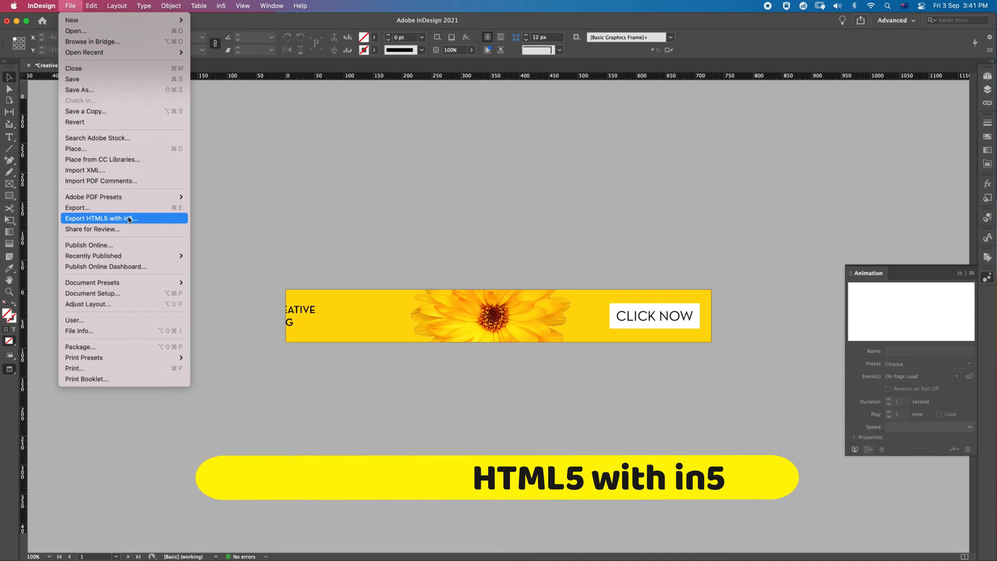
{"action": "left_click", "coordinate": [155, 220]}
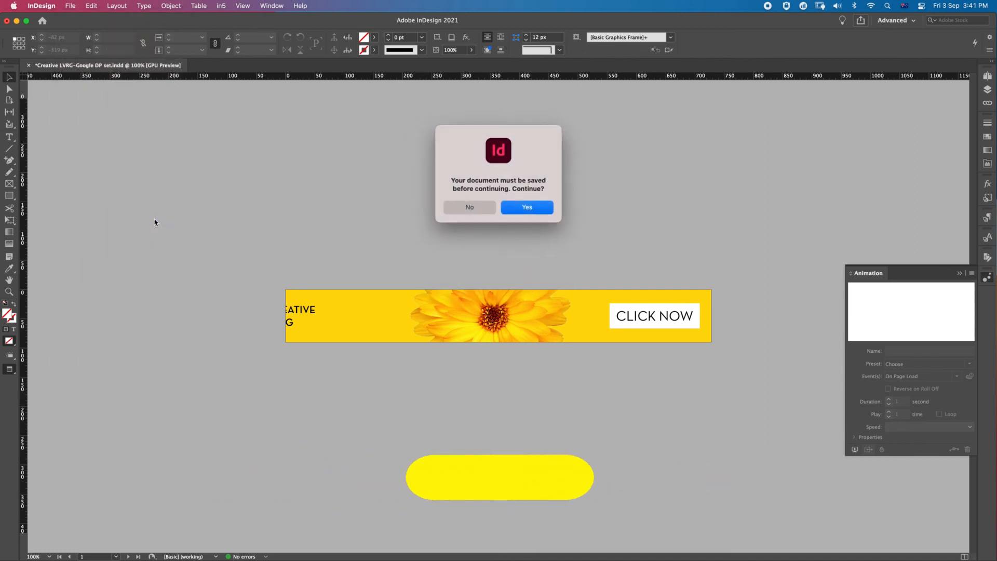
{"action": "left_click", "coordinate": [534, 207]}
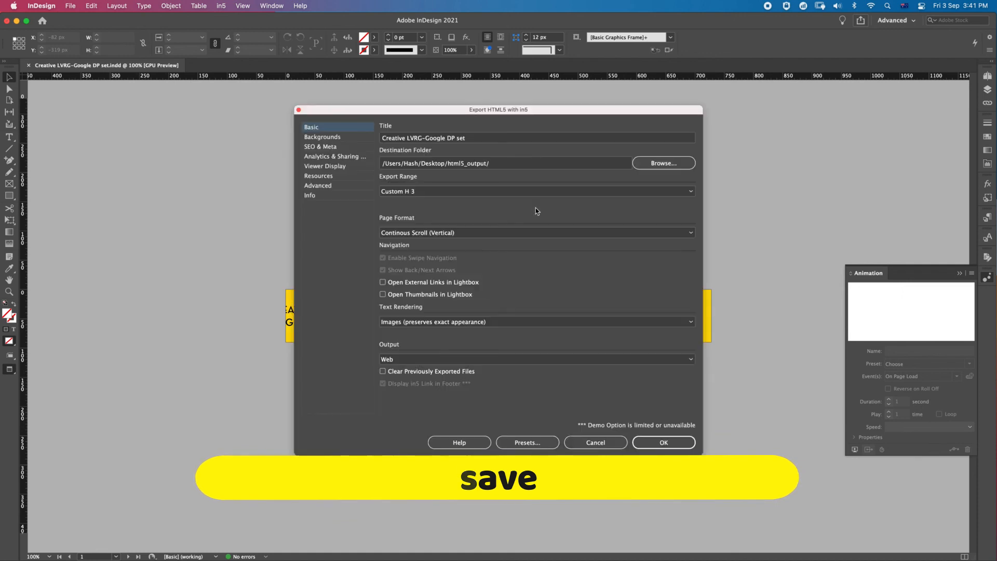
{"action": "left_click", "coordinate": [662, 442]}
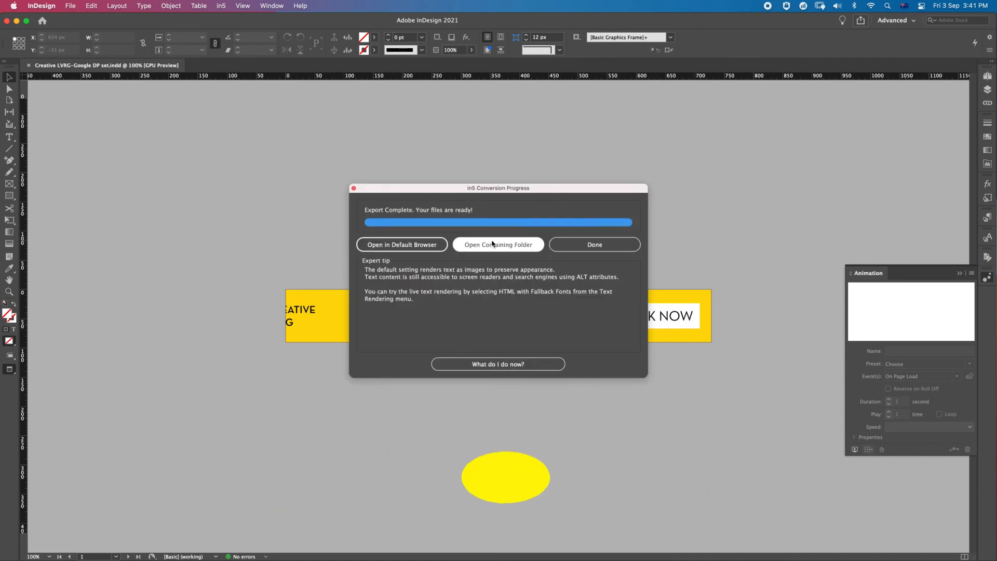
Open the exported banner in the default browser and reload the page to replay its animations
{"action": "left_click", "coordinate": [418, 248]}
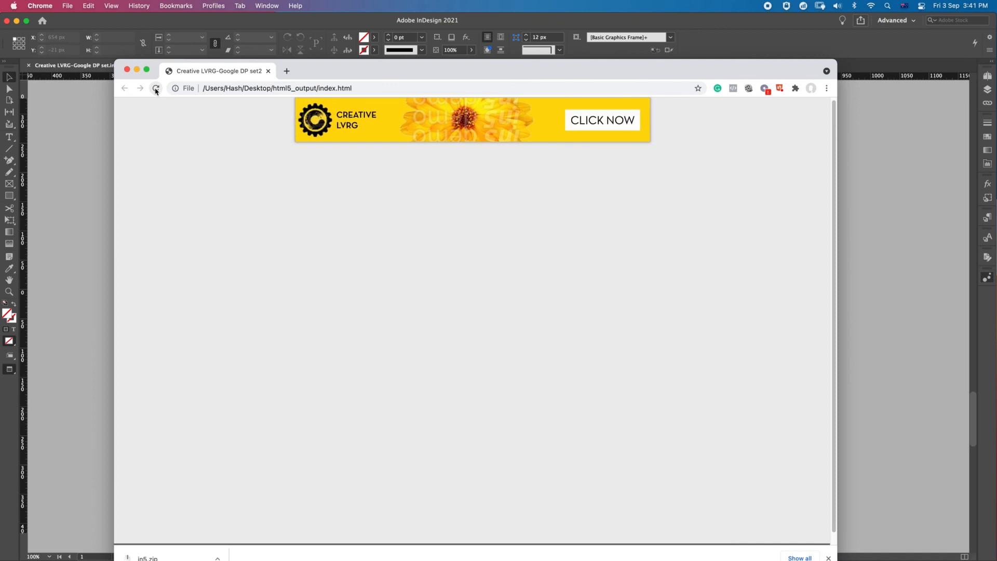
{"action": "left_click", "coordinate": [155, 88]}
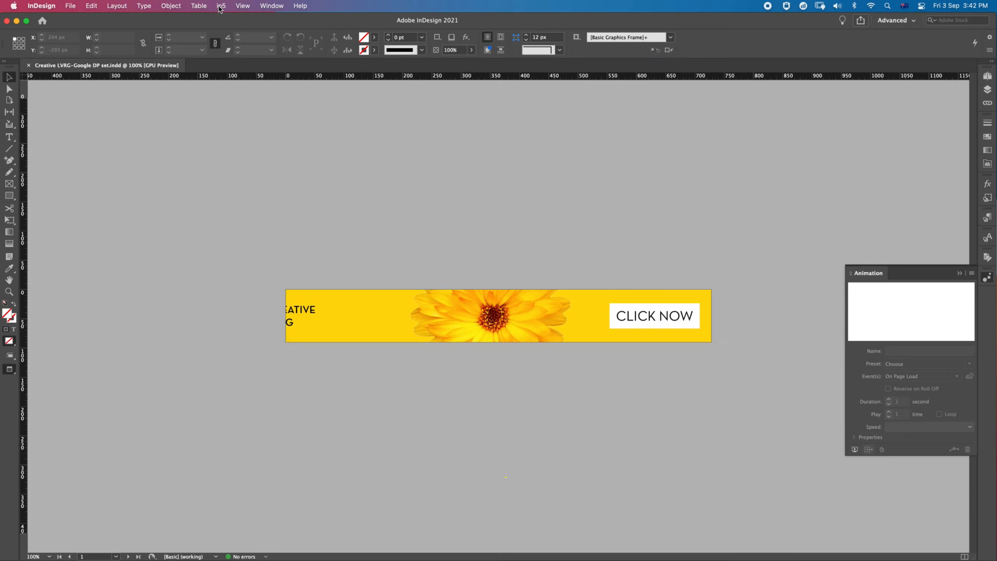
Switch back to InDesign, open the in5 plug-in's license and update information, and start the license activation
{"action": "left_click", "coordinate": [221, 5]}
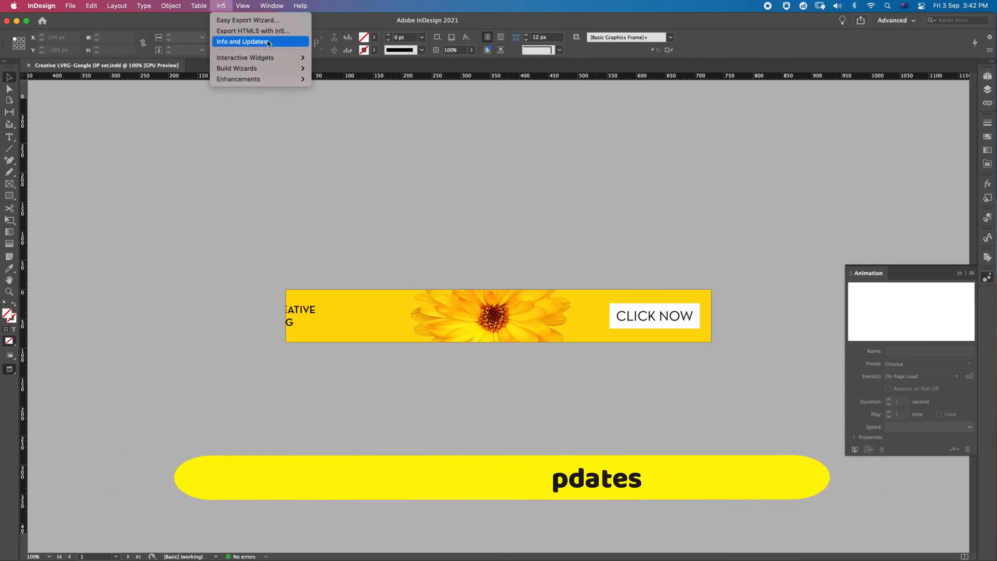
{"action": "left_click", "coordinate": [238, 43]}
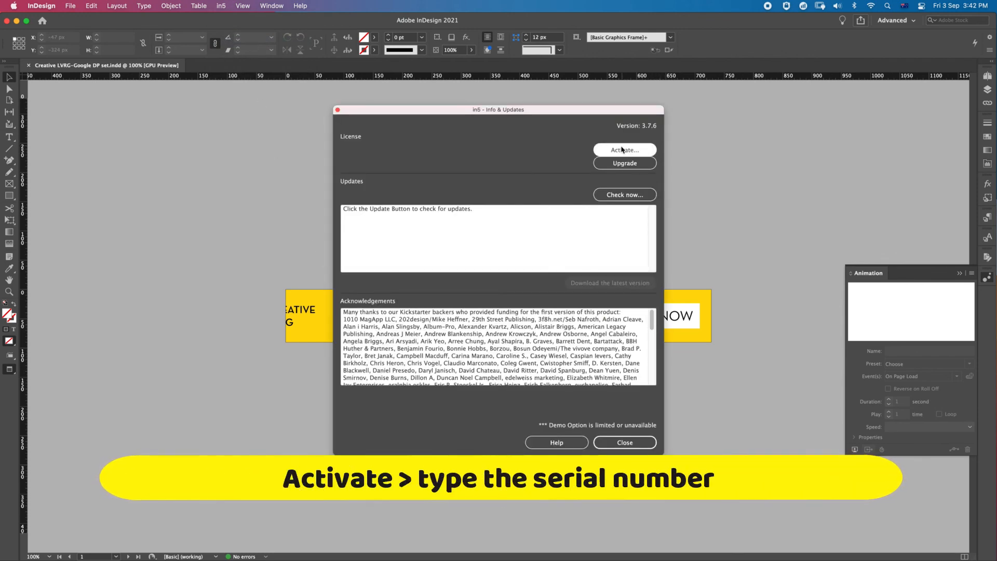
{"action": "left_click", "coordinate": [597, 150]}
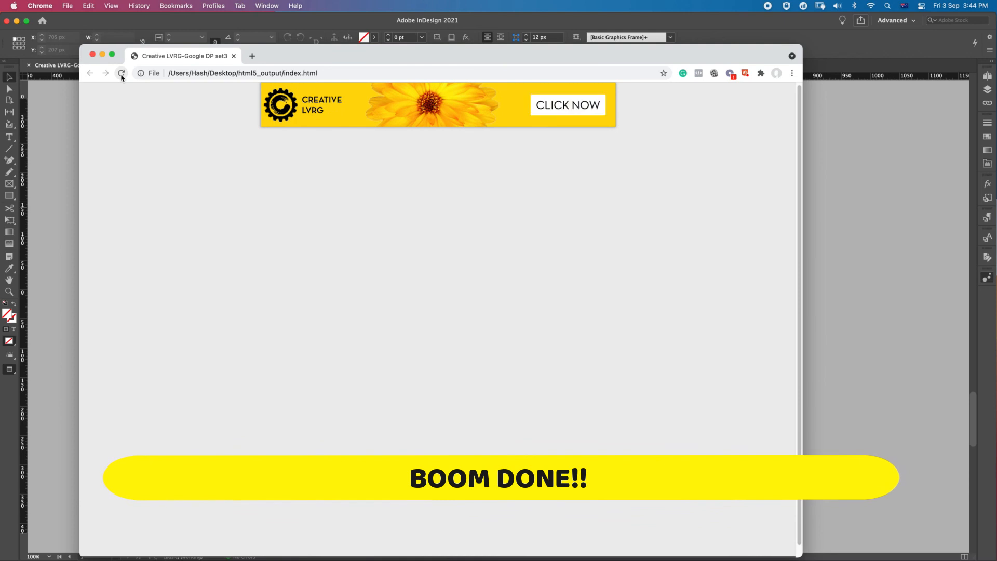
Replay the animations of the re-exported banner by reloading its page in Chrome
{"action": "left_click", "coordinate": [121, 76]}
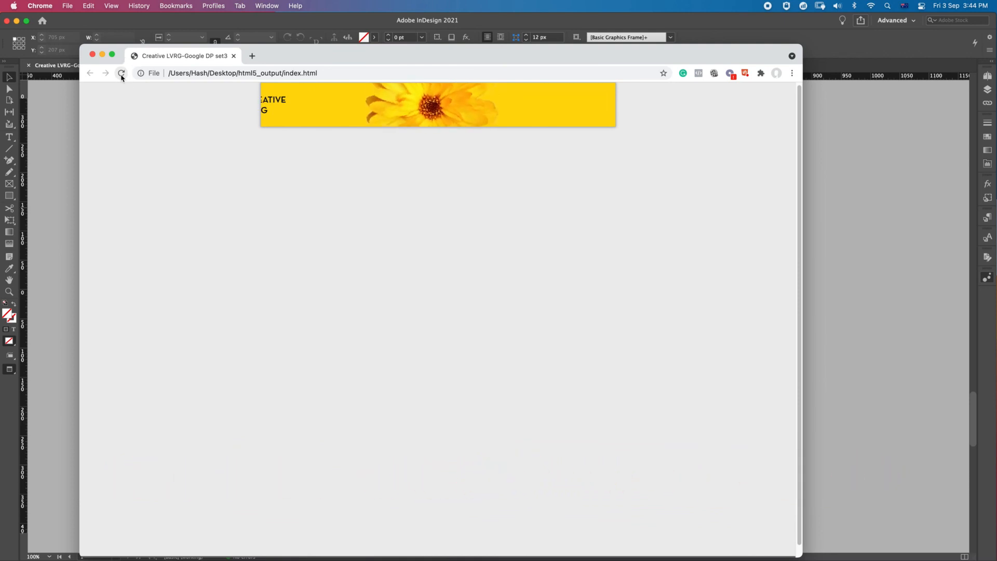